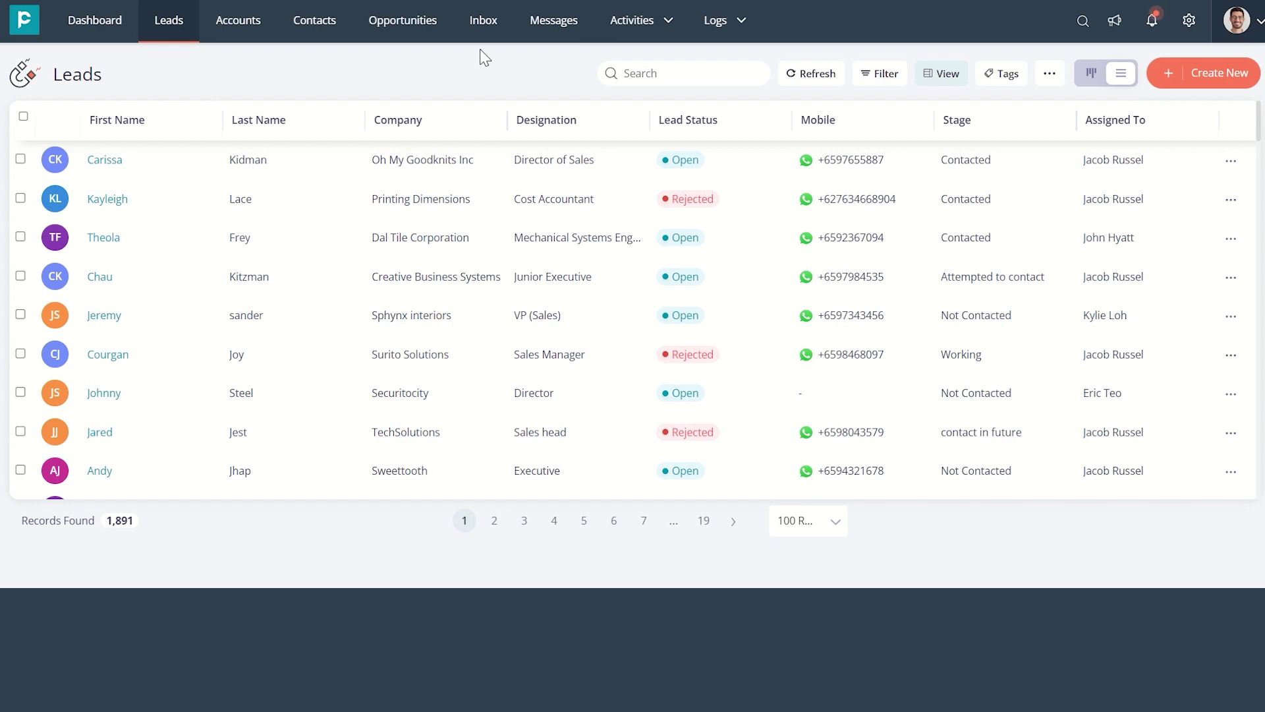
Open the Automation settings from the gear menu
click(1190, 22)
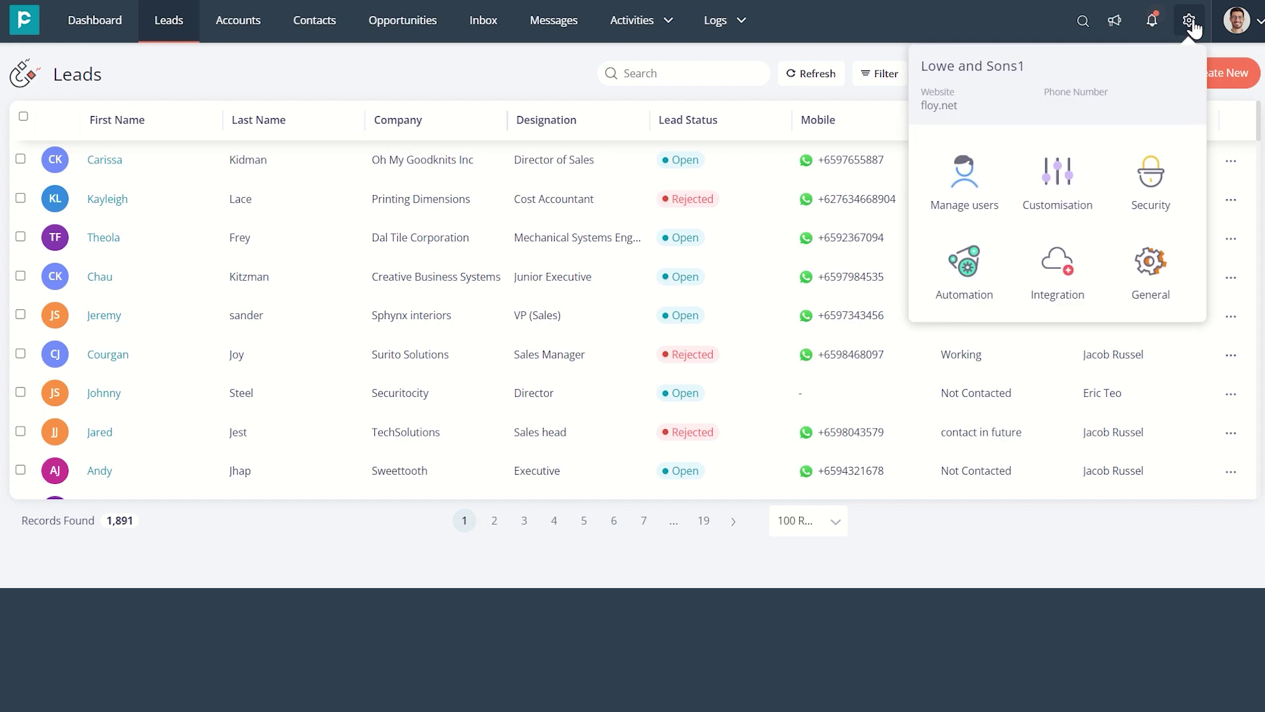
click(984, 288)
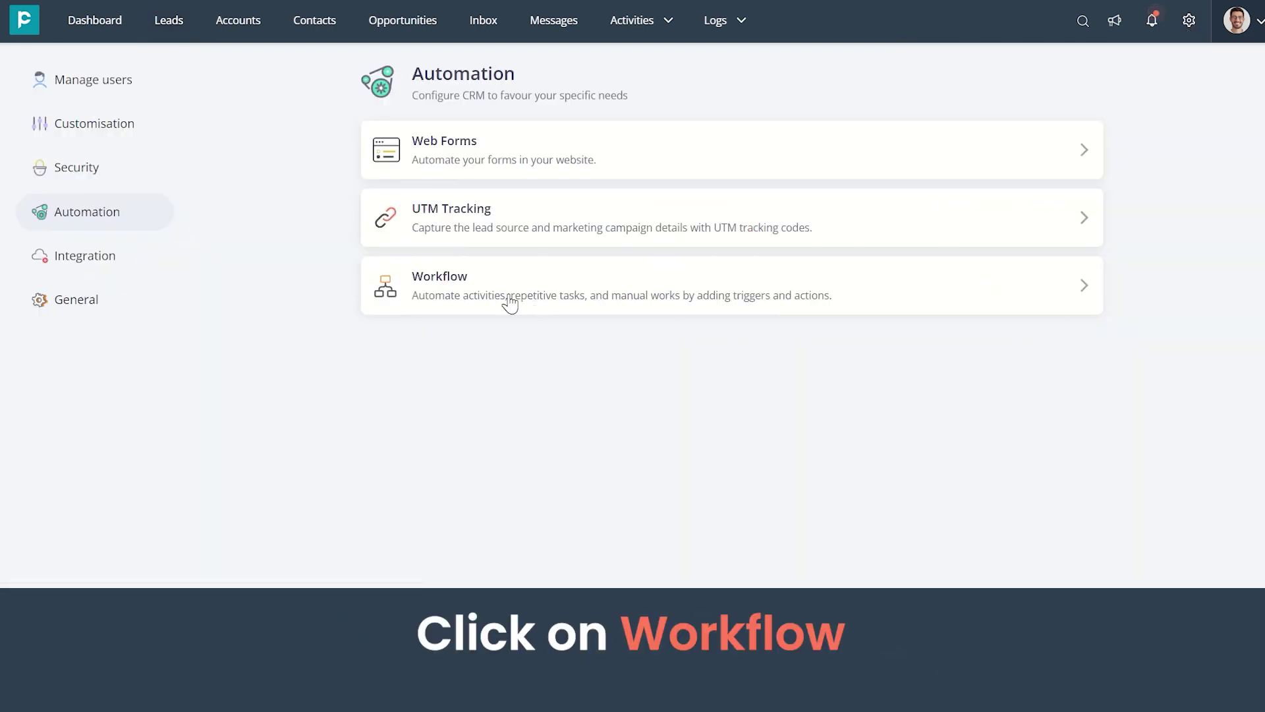
Open Workflow Automation and switch between the Created workflows and Workflow templates tabs
click(430, 288)
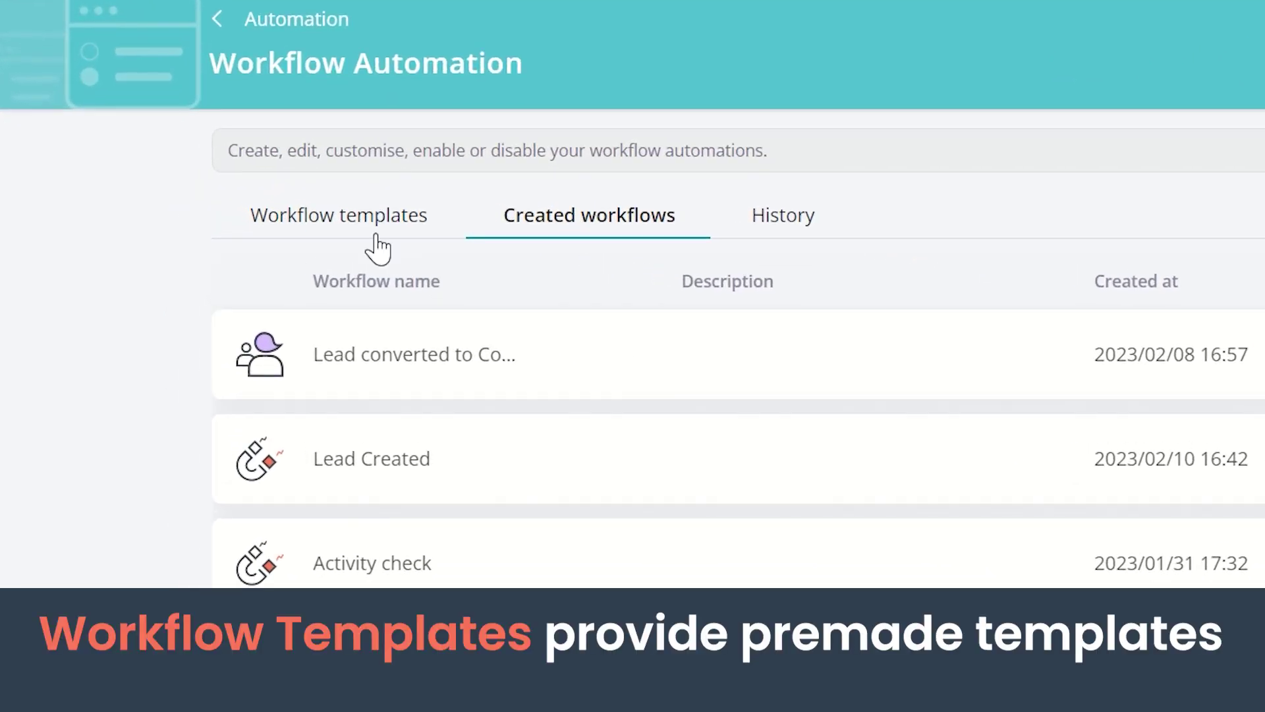
click(336, 227)
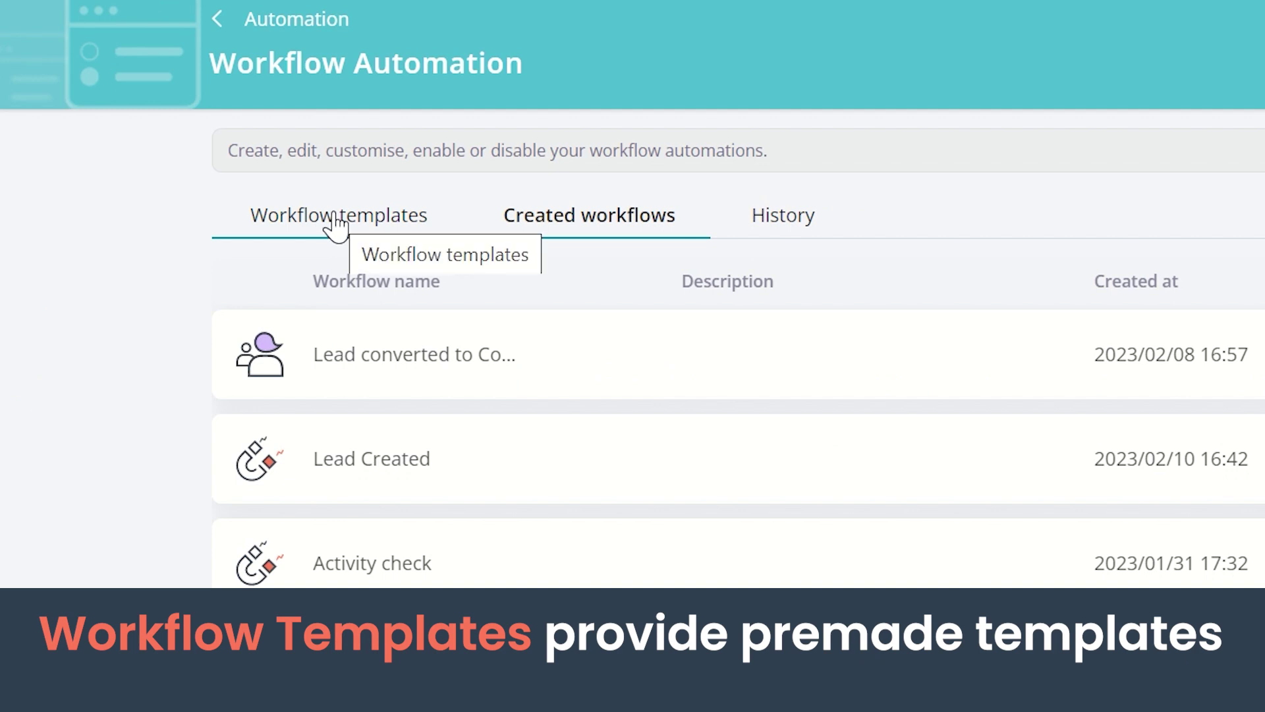
click(554, 227)
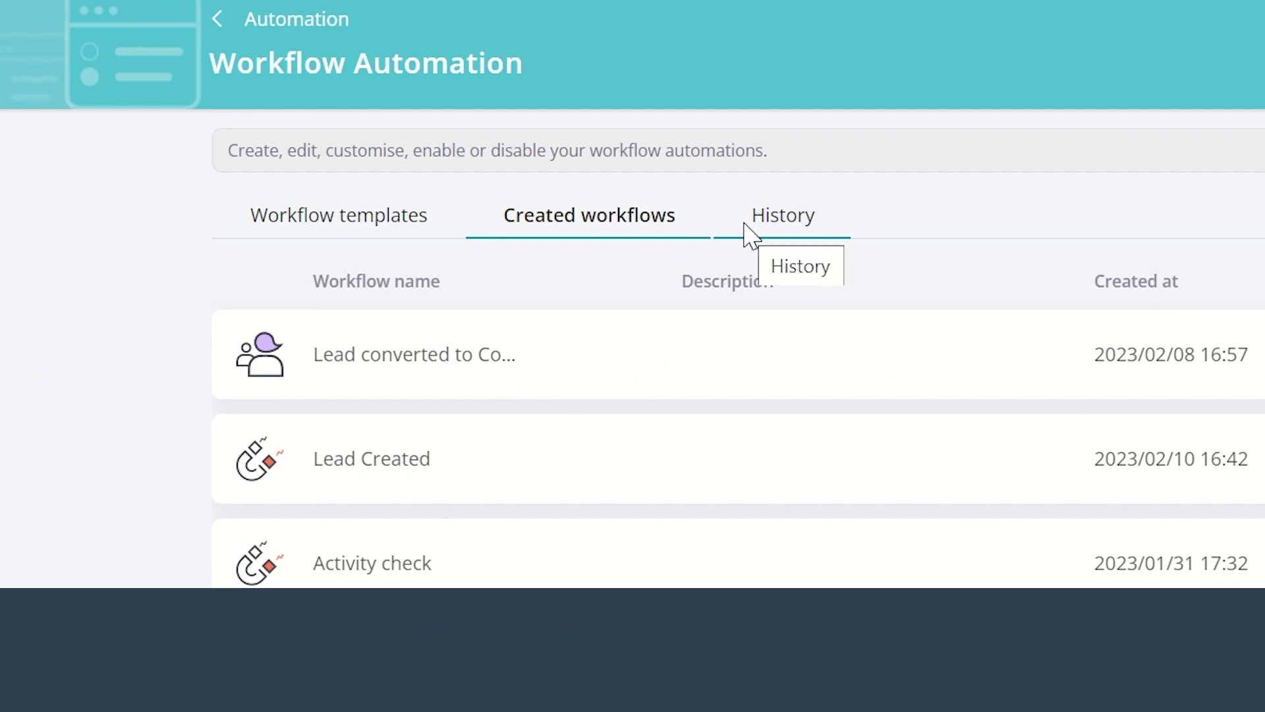
Start from the new-lead template, name it 'Hot Lead Created' and trigger on the Hot lead tag
click(364, 227)
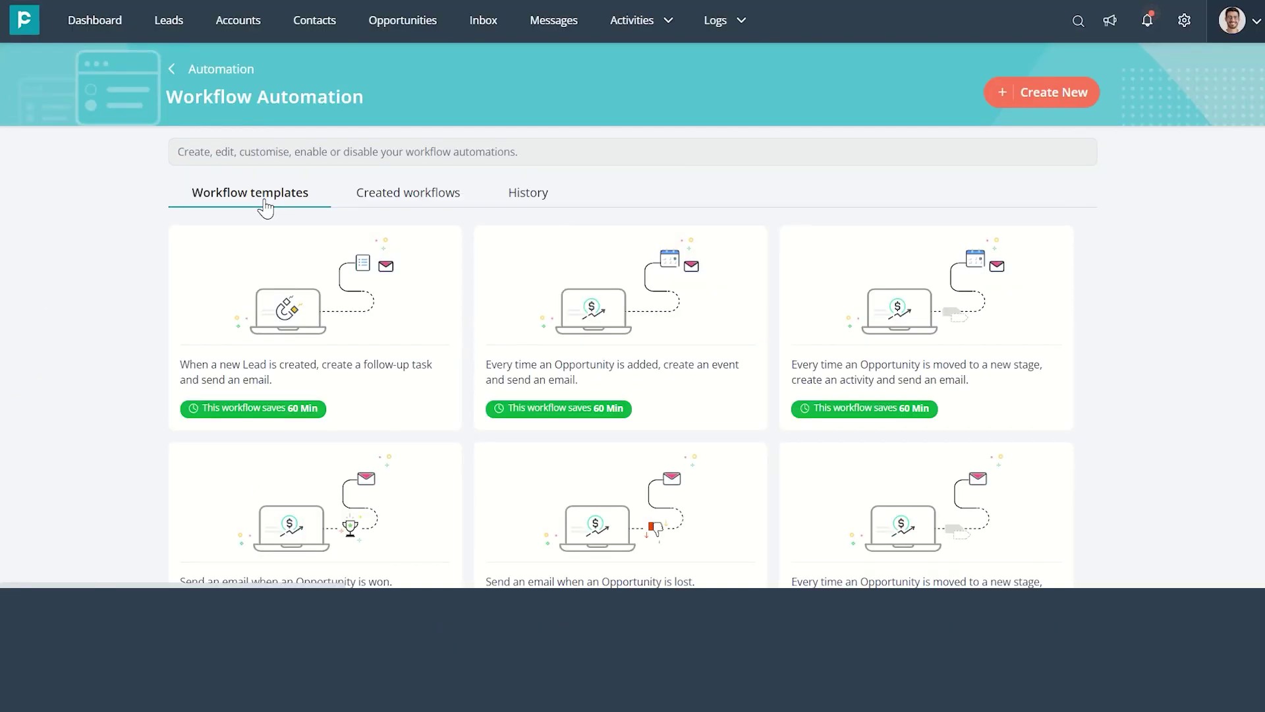
scroll(272, 242, down, 1)
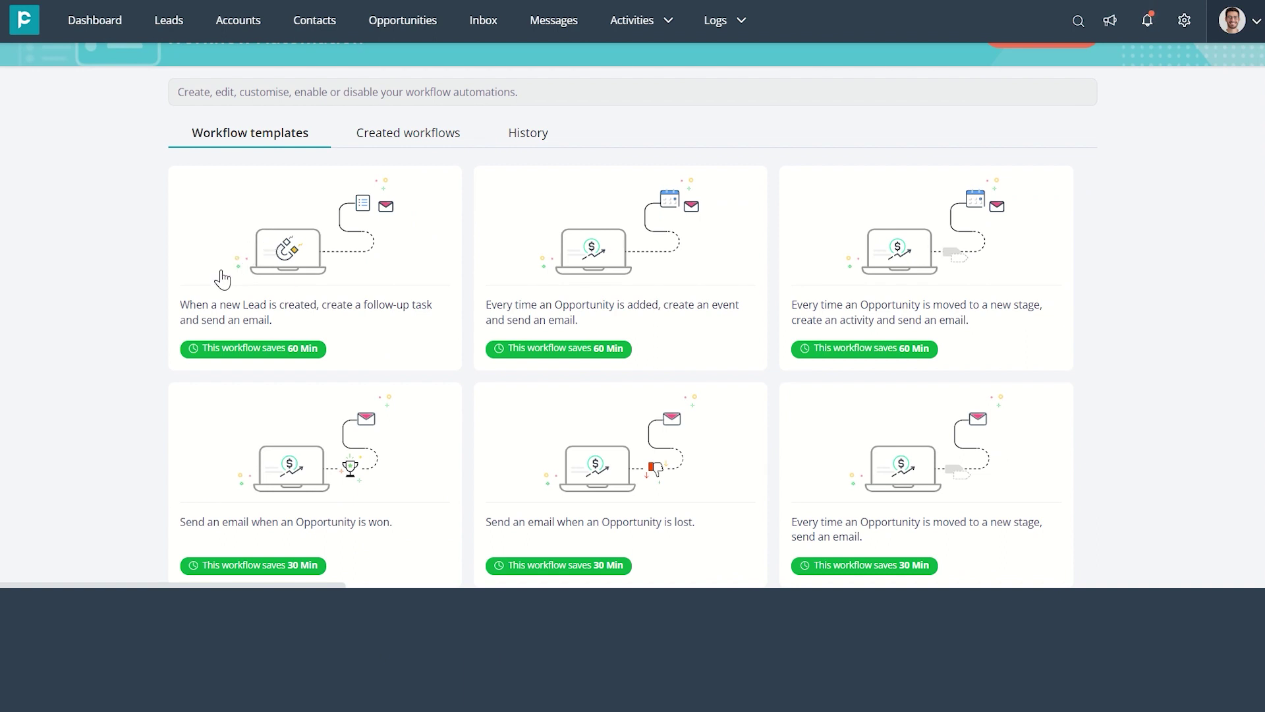
click(249, 359)
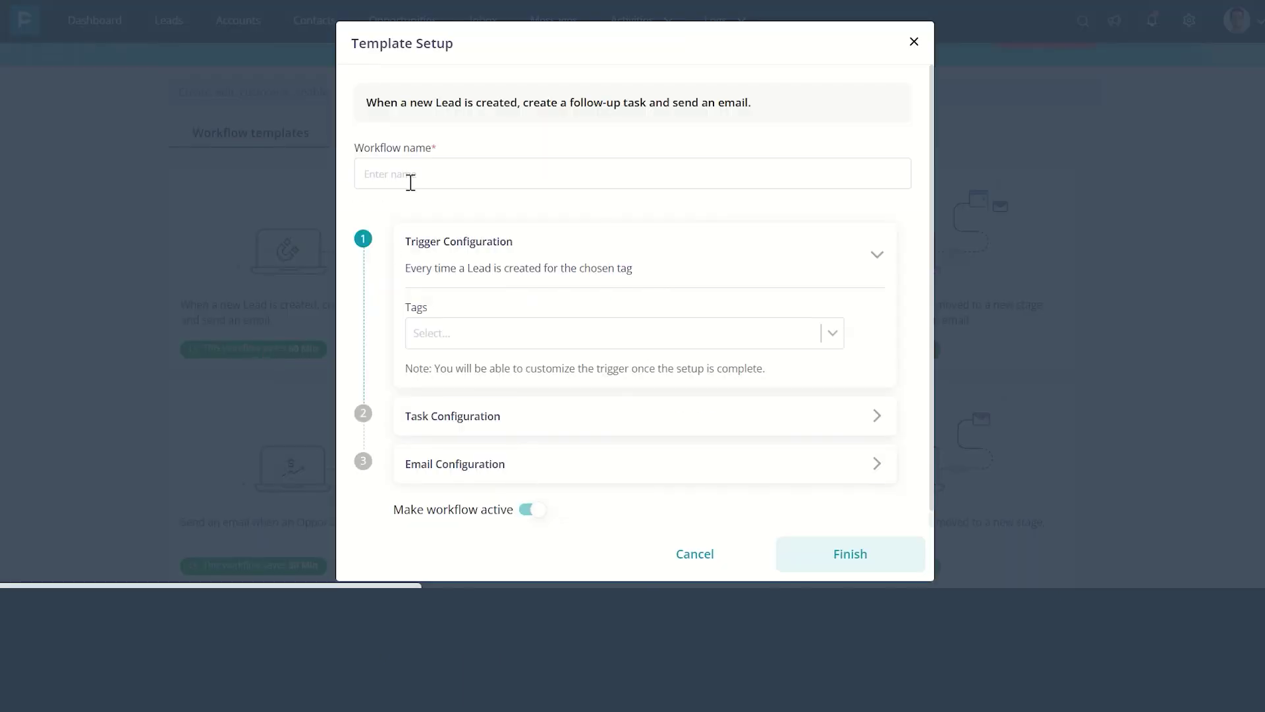
click(410, 182)
text(Hot Lead Created)
click(448, 333)
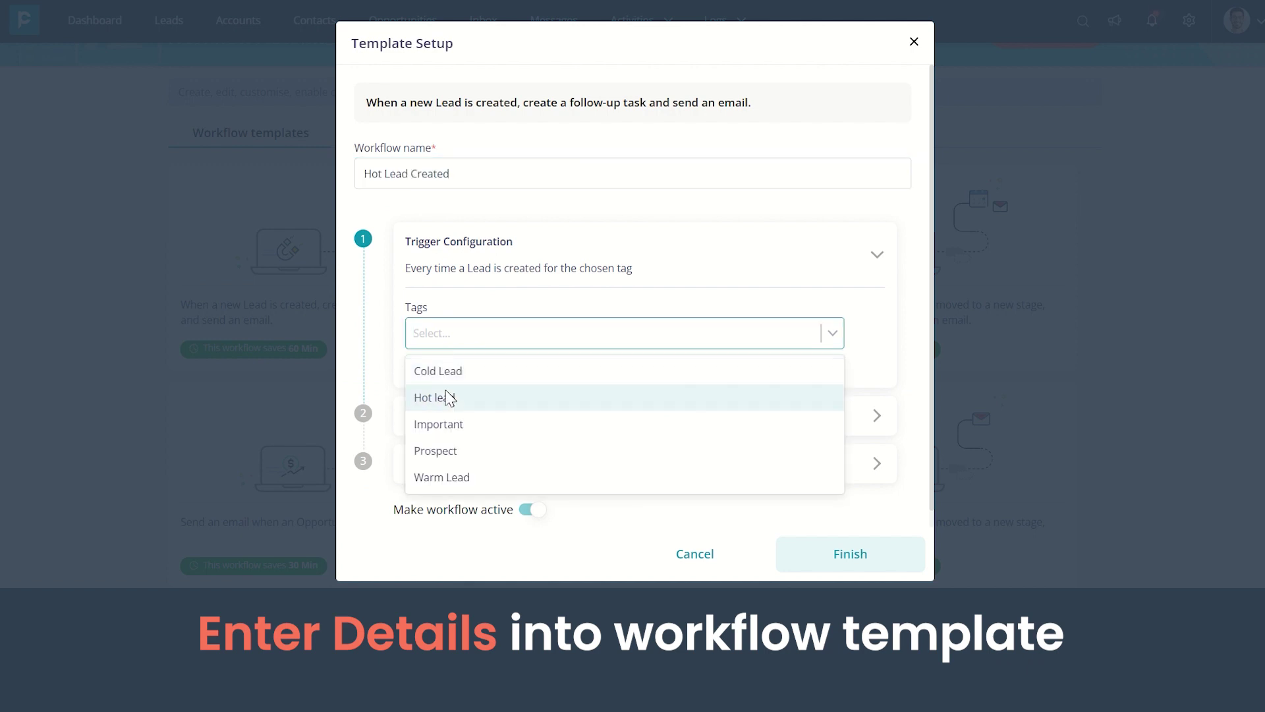
click(448, 398)
Add a 'Hot Lead Created' Follow Up task, due from the previous step, assigned to a team member
click(442, 425)
click(485, 382)
text(Hot Lead Created)
scroll(484, 355, down, 2)
click(480, 346)
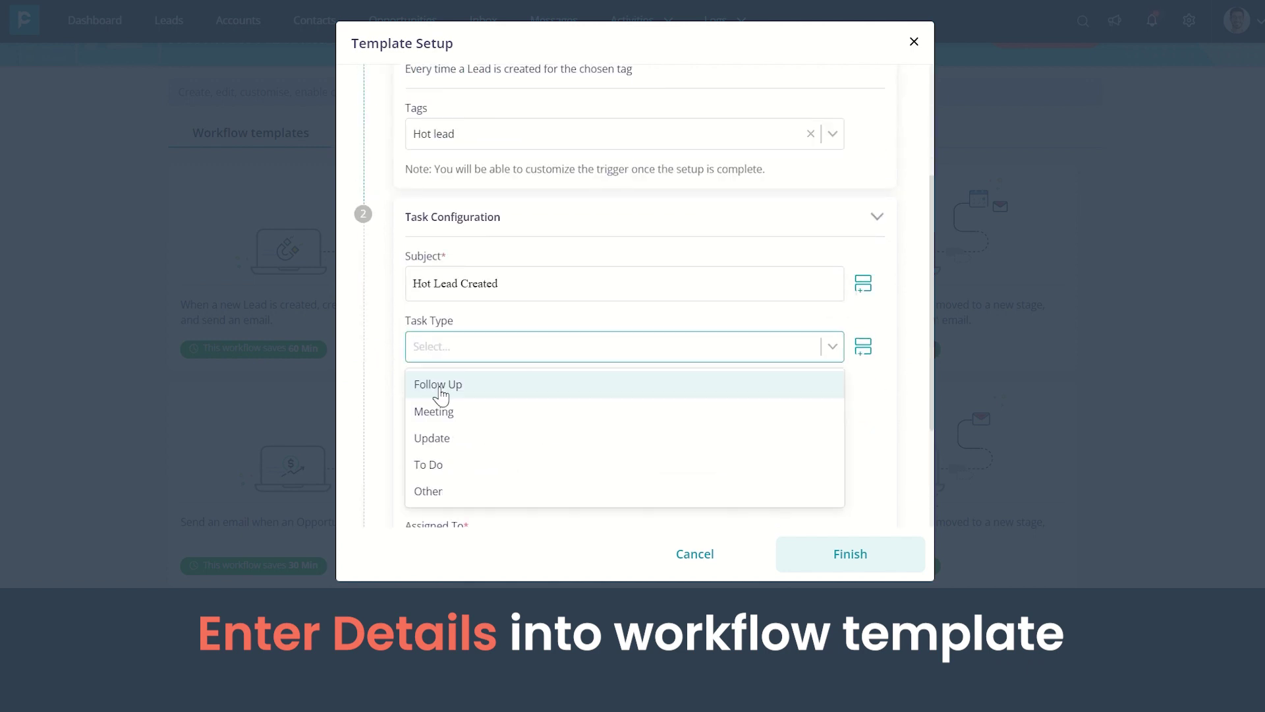
click(439, 389)
click(412, 437)
click(466, 370)
click(452, 413)
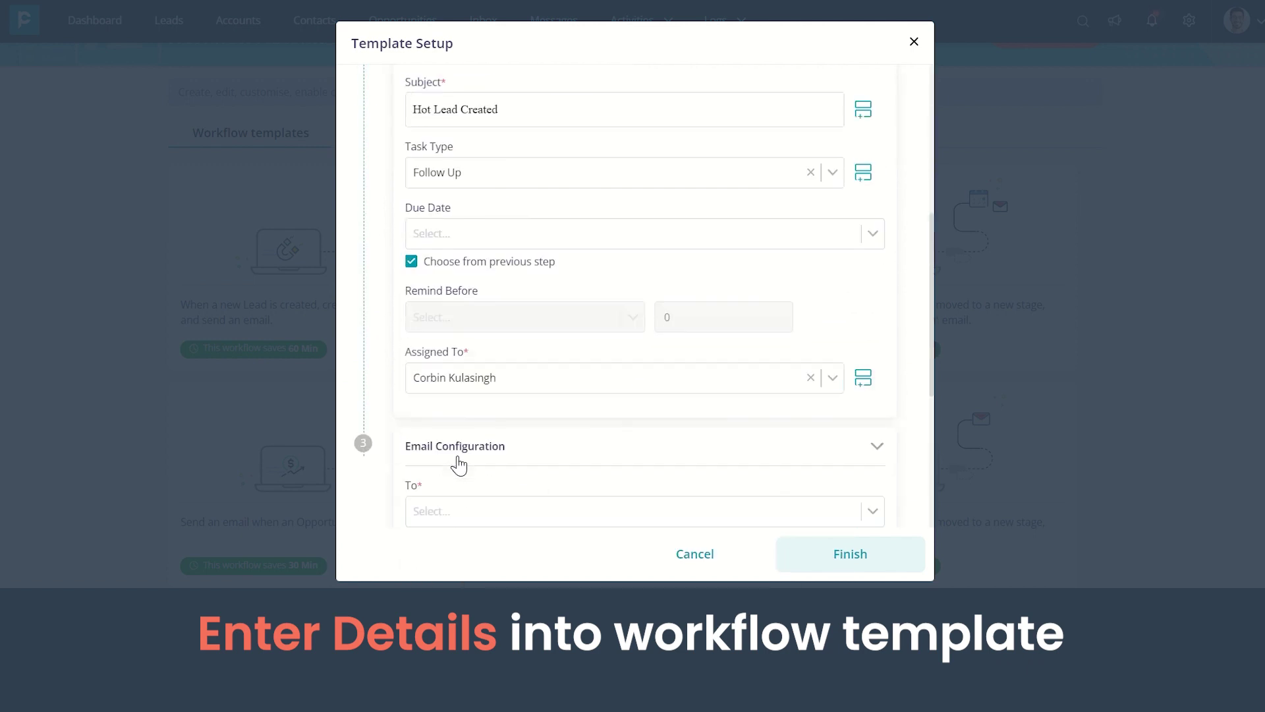
Email the task assignee a 'Hi, A hot lead has been created…' message, activate and finish
scroll(459, 465, down, 3)
click(453, 310)
click(448, 404)
click(453, 477)
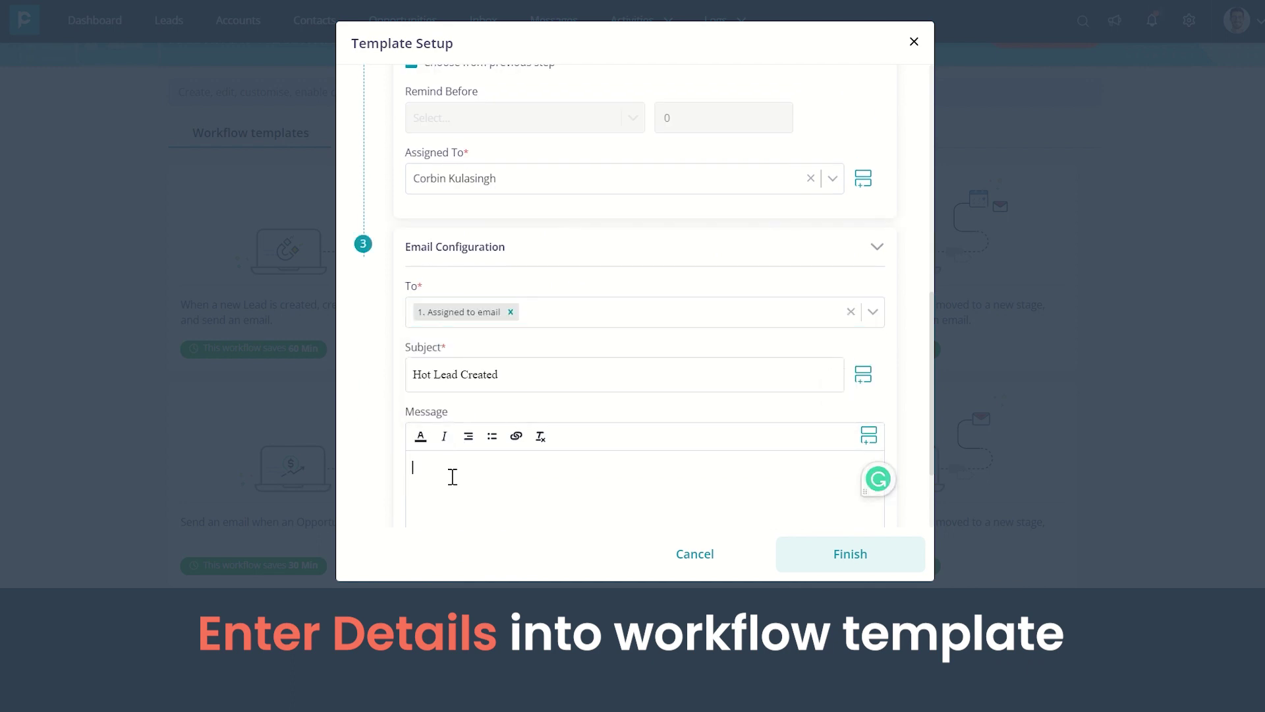
text(Hi,)
key(Return)
text(A hot lead has been created. Please check the details and connect with them. Please follow up and schedule a meeting.)
scroll(458, 475, down, 2)
click(527, 491)
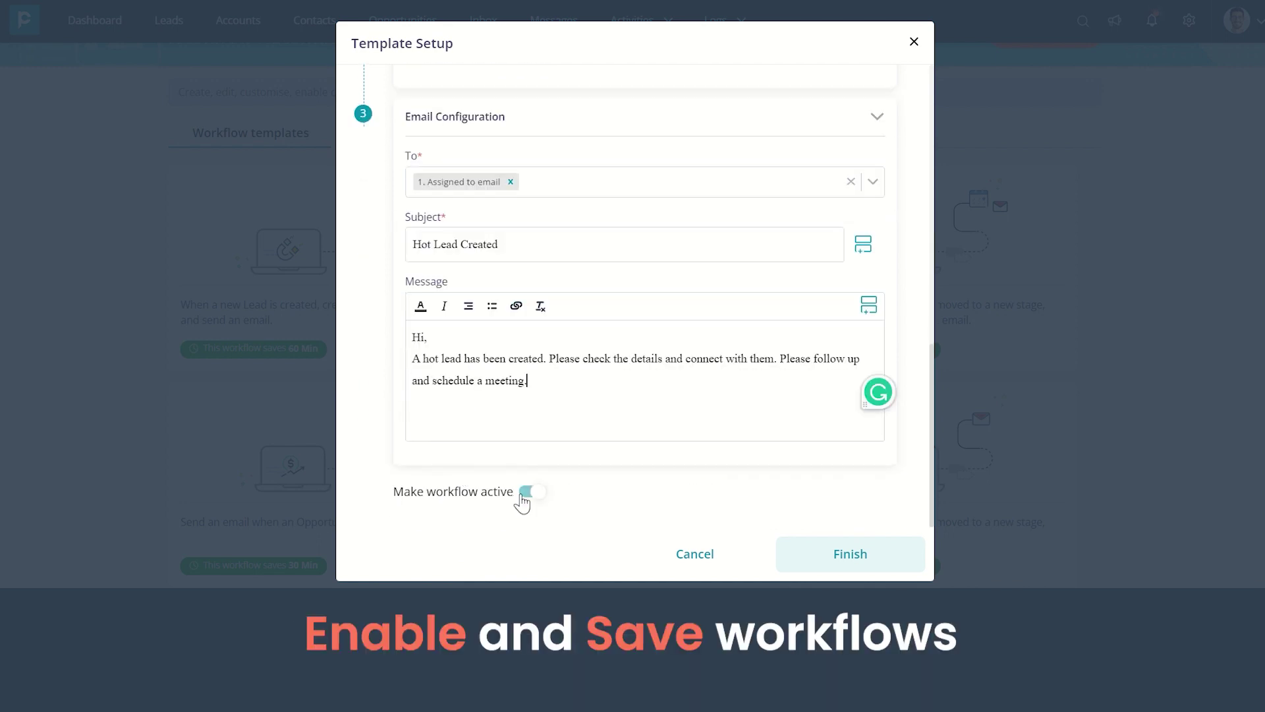
click(846, 574)
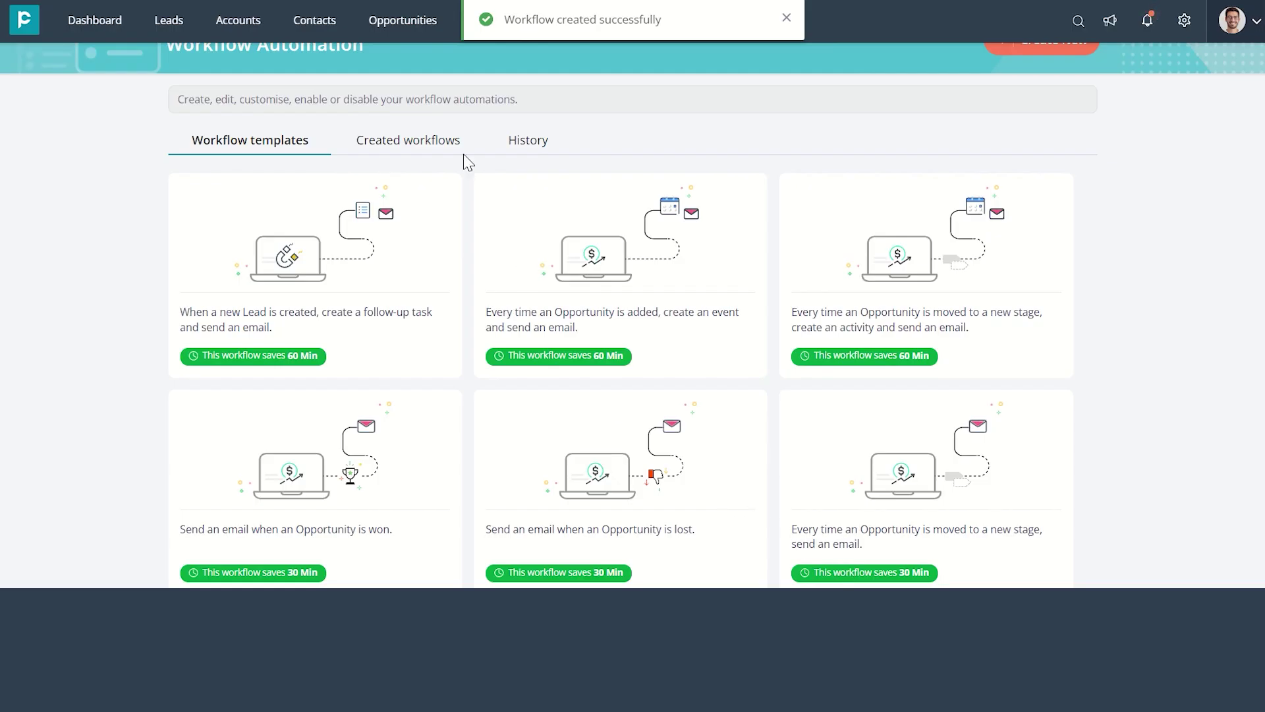
Create workflow 'Qualified Leads' described 'Preferred Industry - IT' and save to open the builder
click(415, 148)
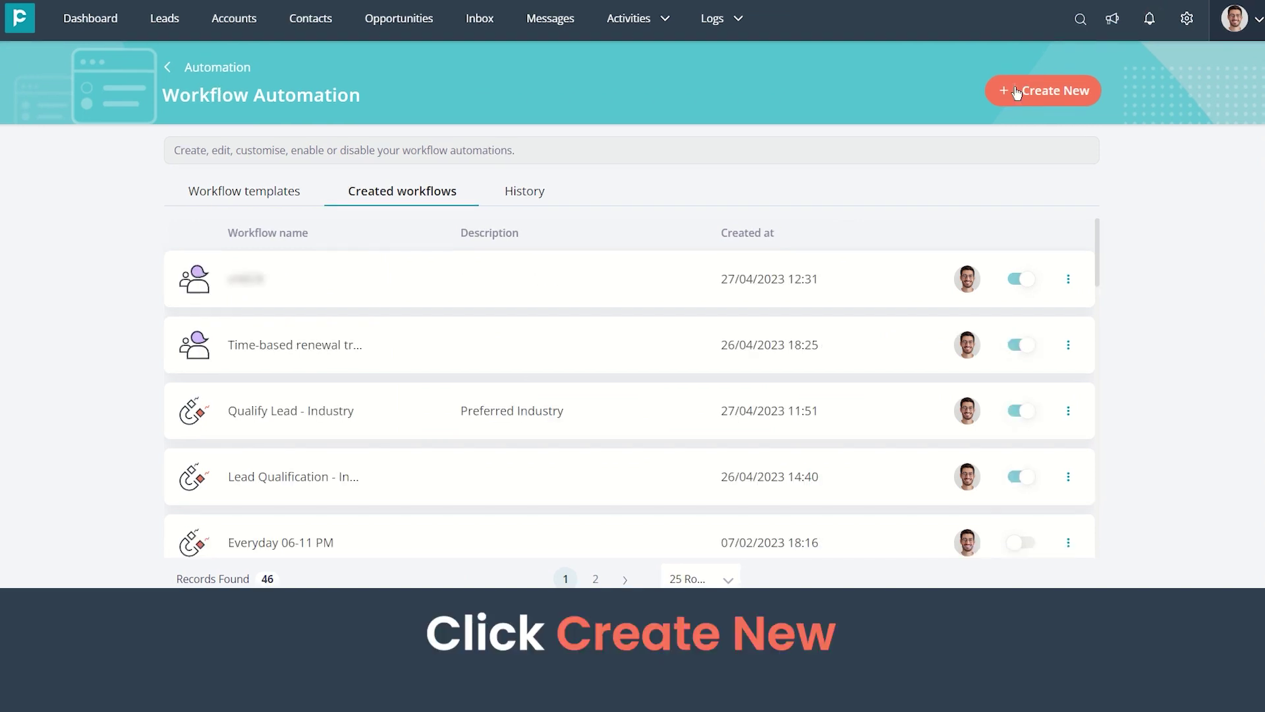
click(1017, 92)
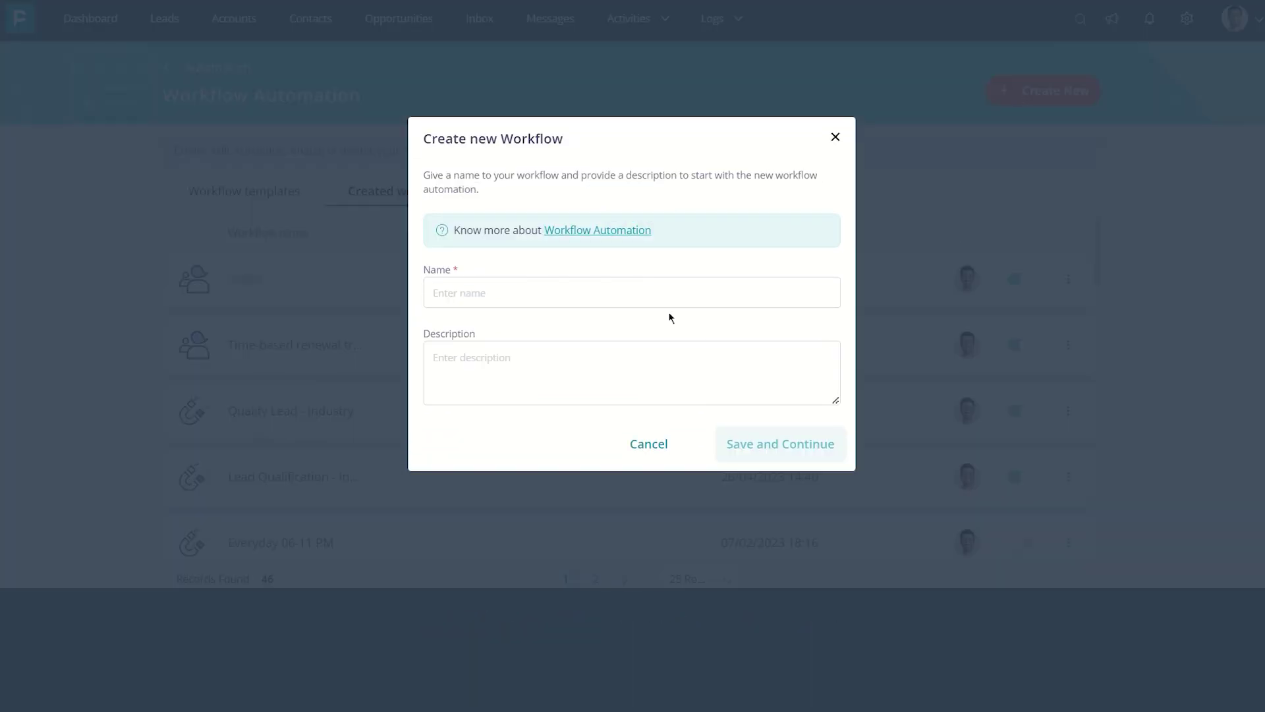
click(573, 284)
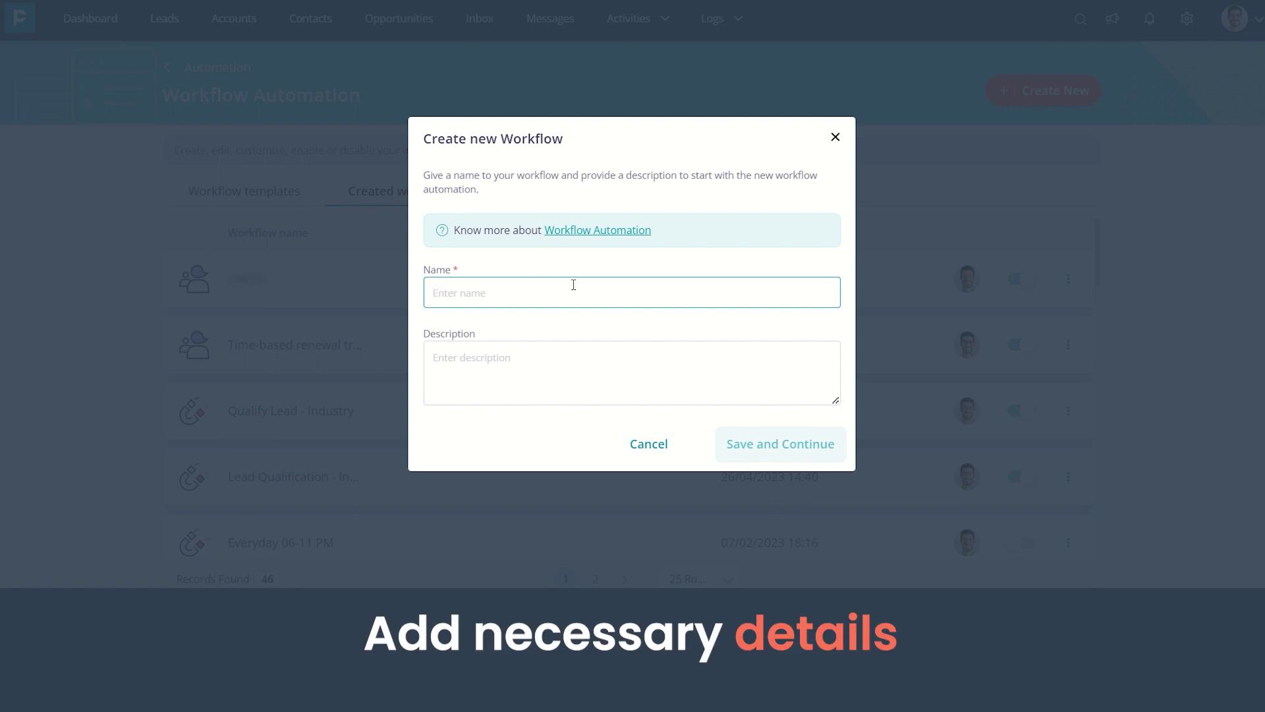
text(Qualified Leads)
click(623, 369)
text(Preferred Industry - IT)
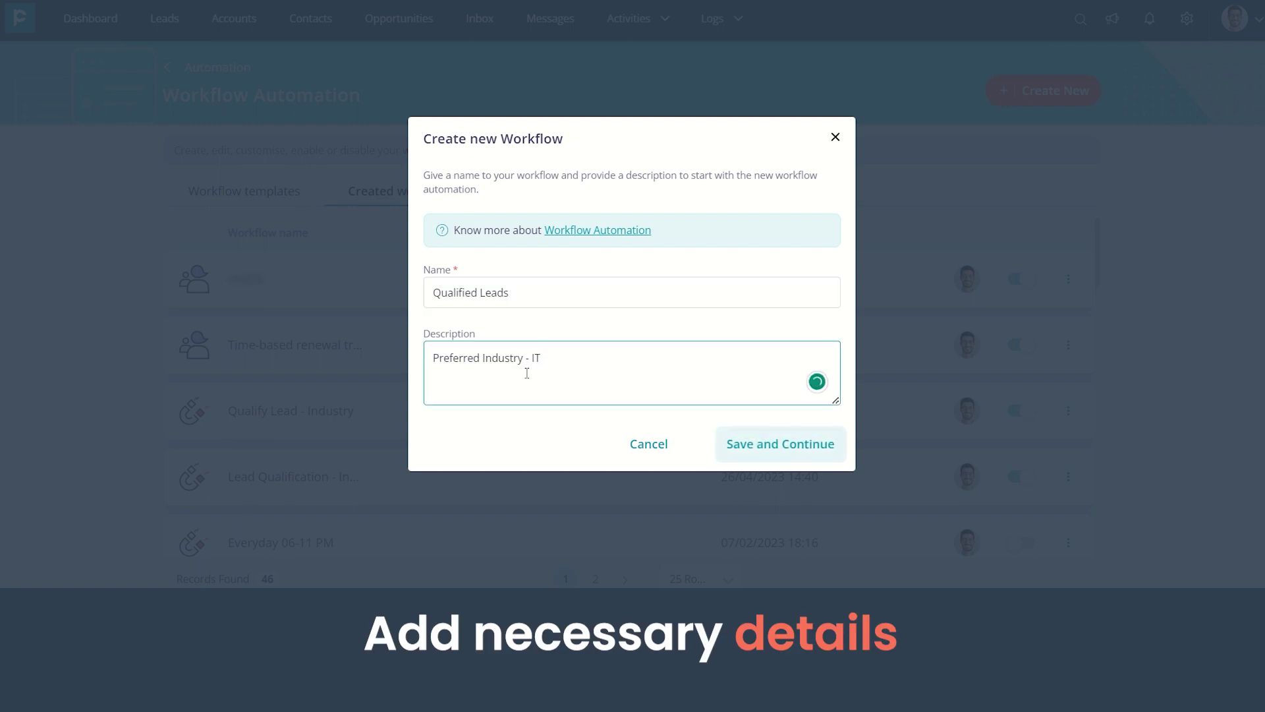
click(817, 433)
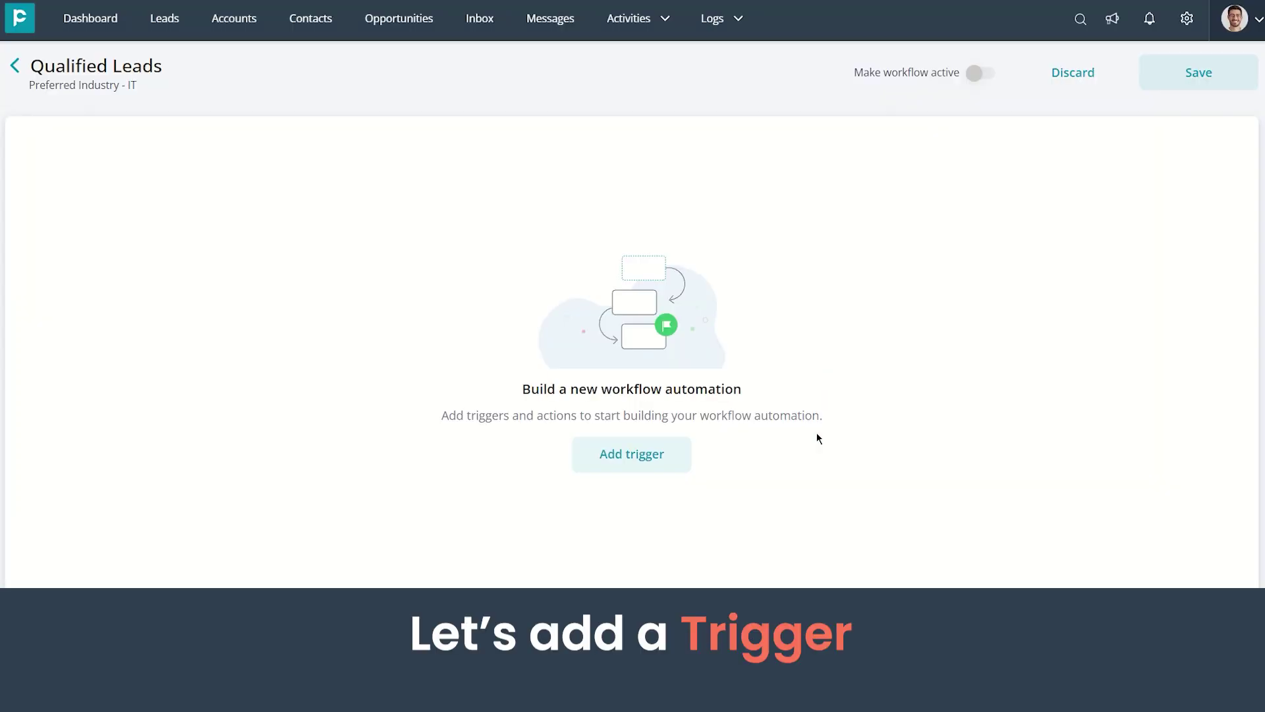
Add a trigger to Qualified Leads using Lead records and the Lead created event
click(676, 456)
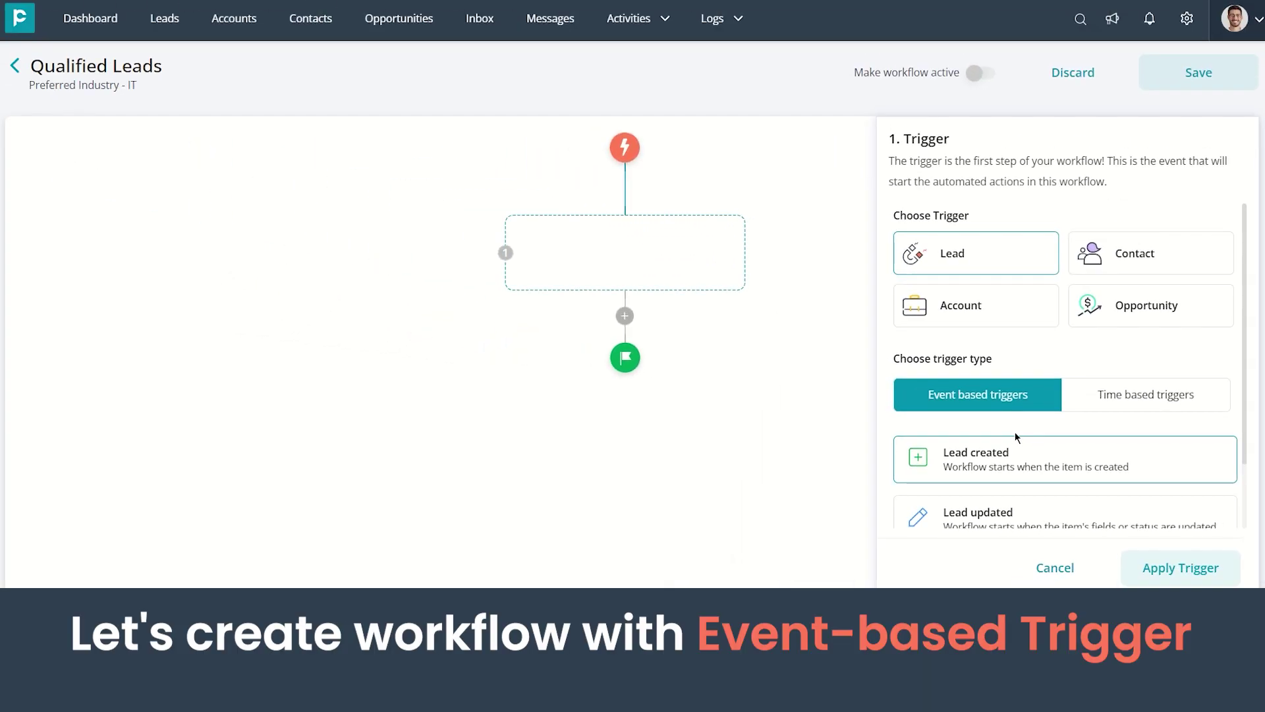
Apply the Lead created trigger, then add a condition: Preferred Industry equals Information Technology
click(1163, 564)
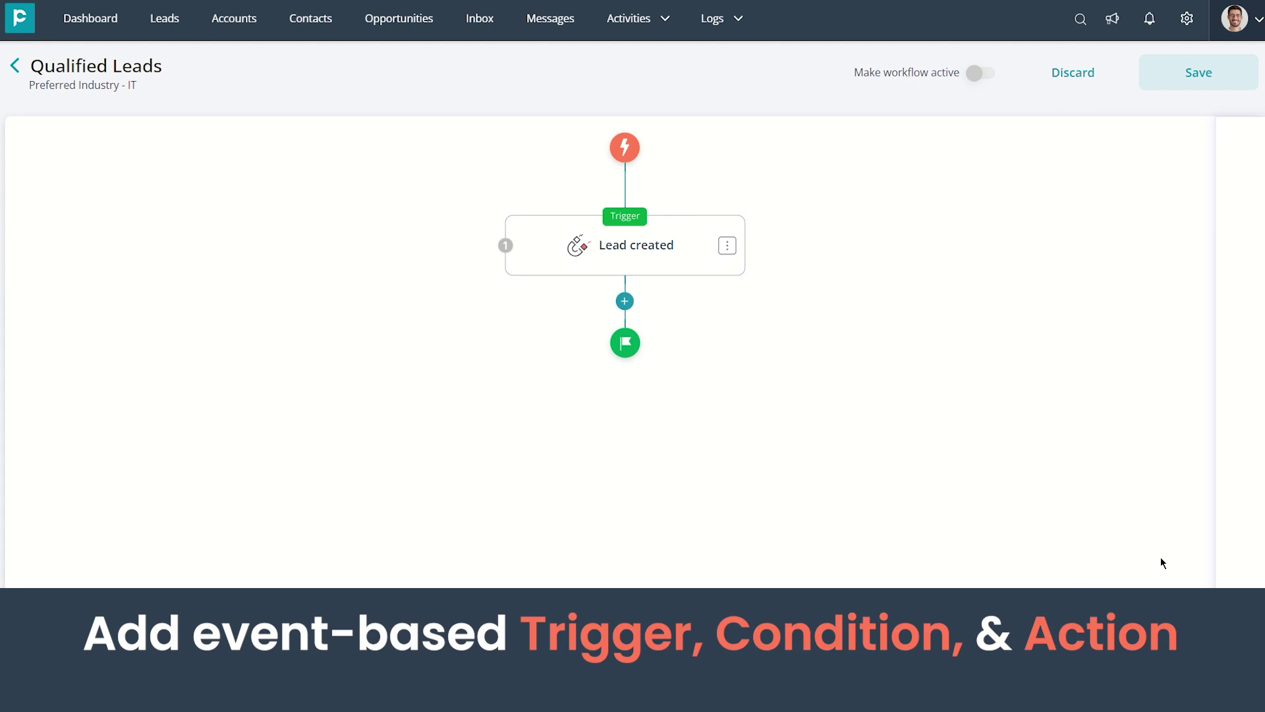
click(625, 301)
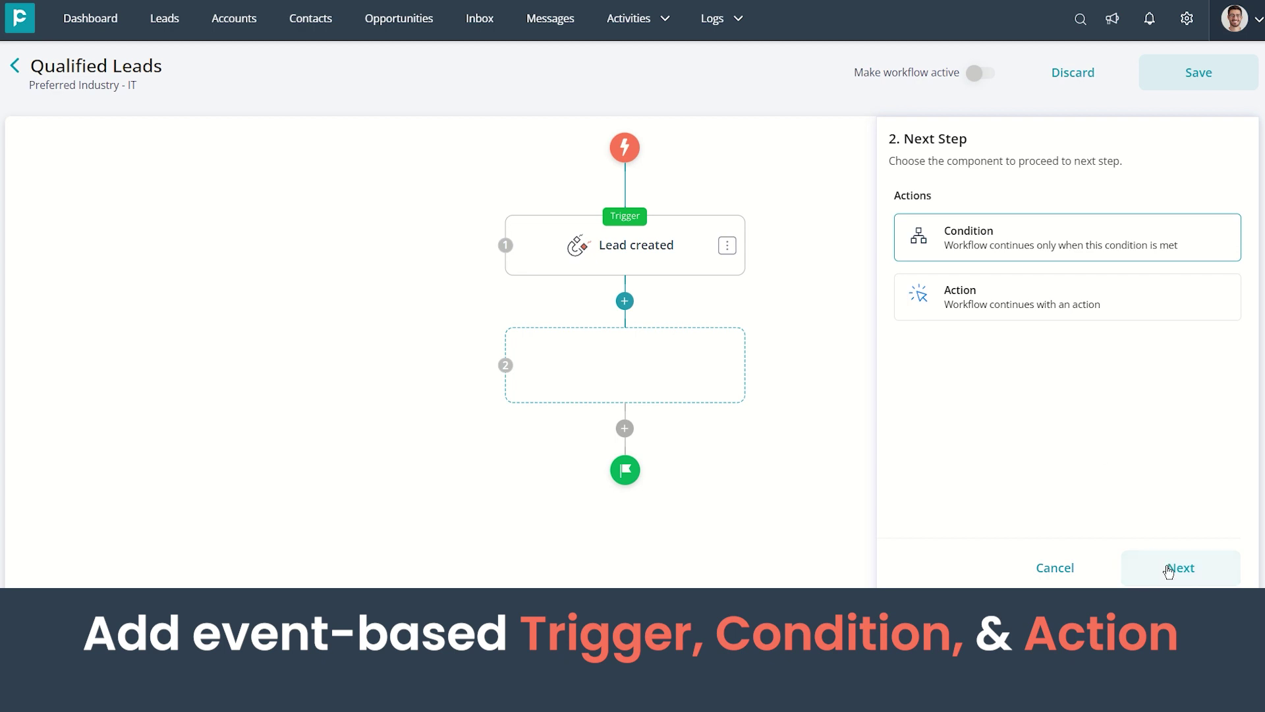
click(1168, 571)
click(1015, 321)
text(p)
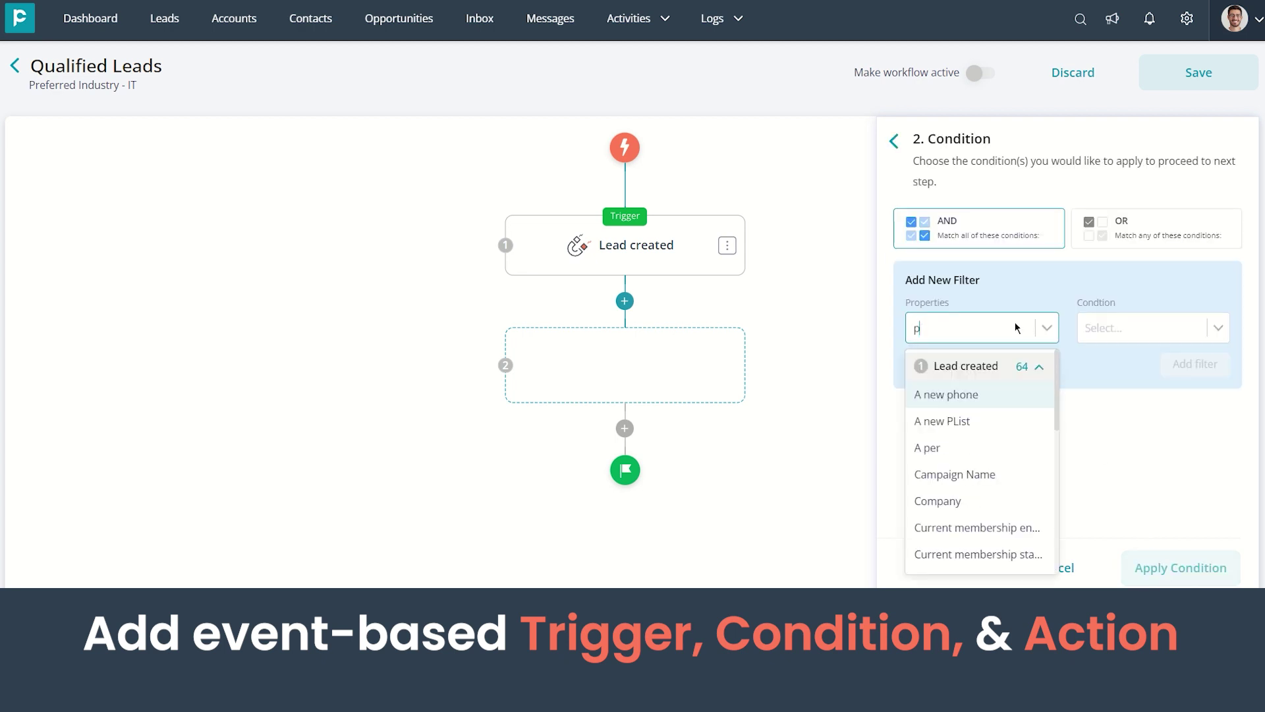
text(ref)
click(999, 394)
click(1107, 362)
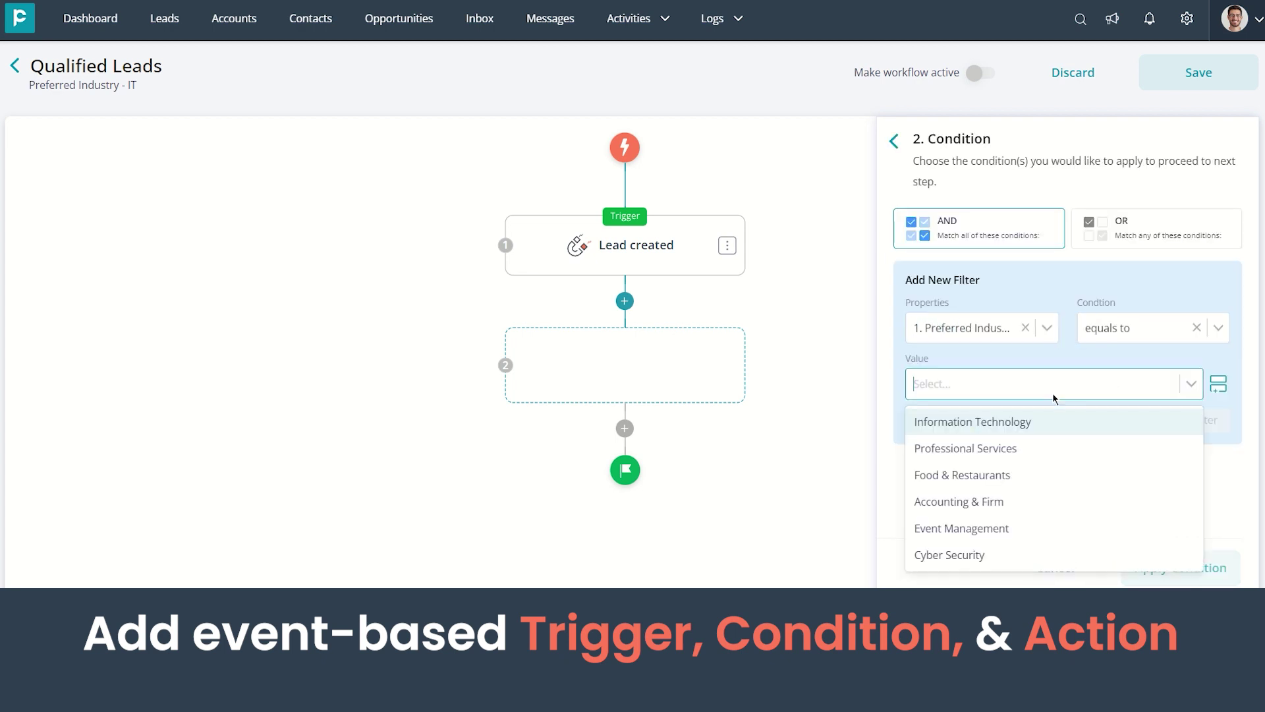
click(1053, 422)
click(1206, 422)
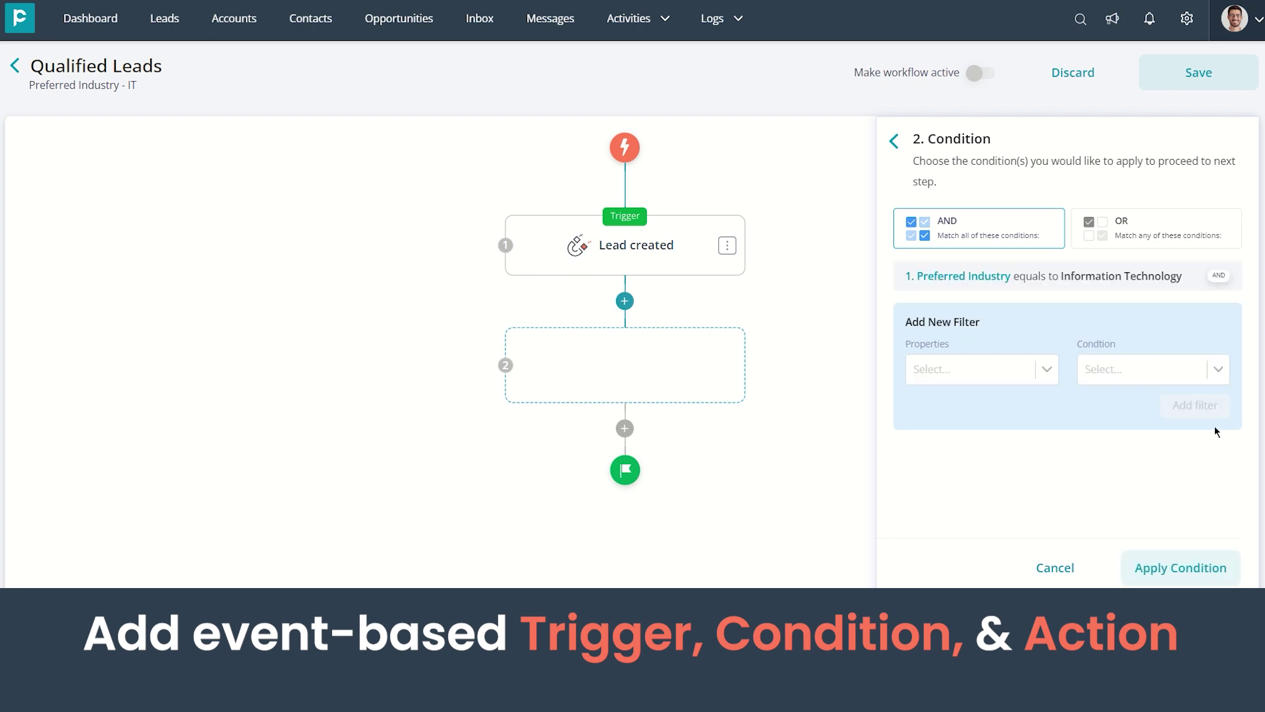
click(1173, 571)
Add a Send an Email action addressed to the Assigned to email
click(625, 418)
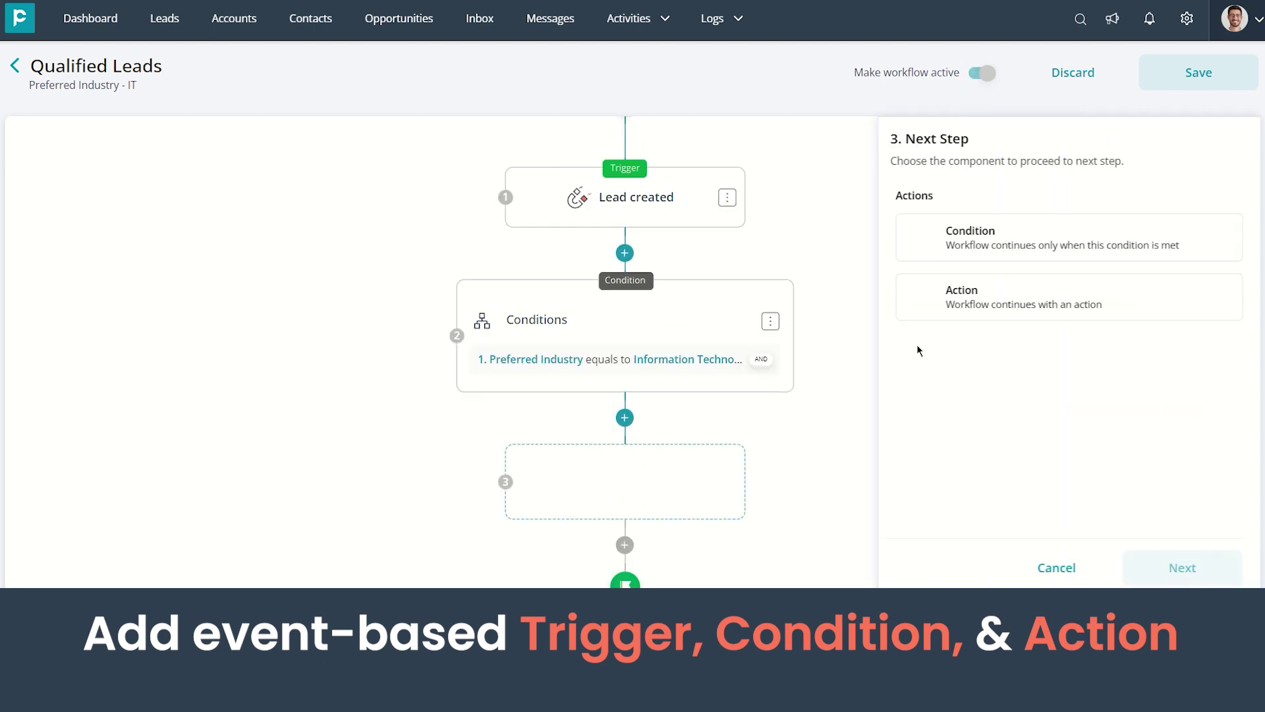
click(1021, 303)
click(1163, 568)
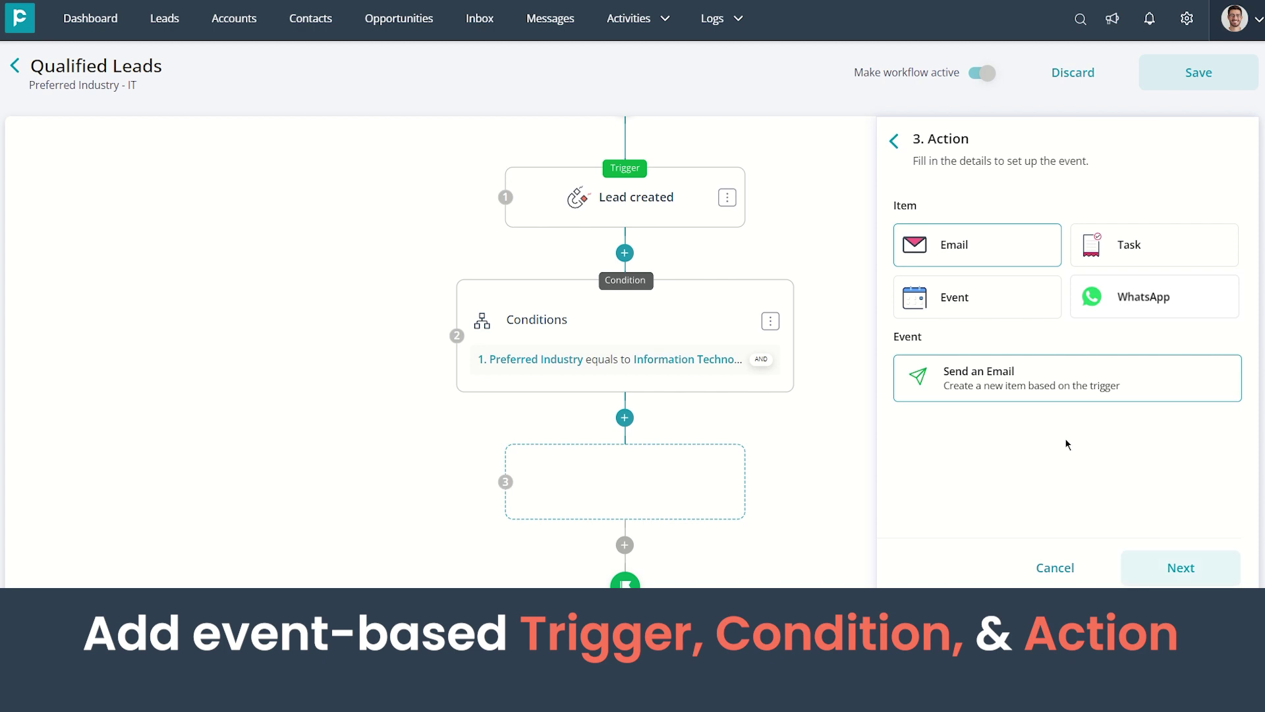
click(1220, 572)
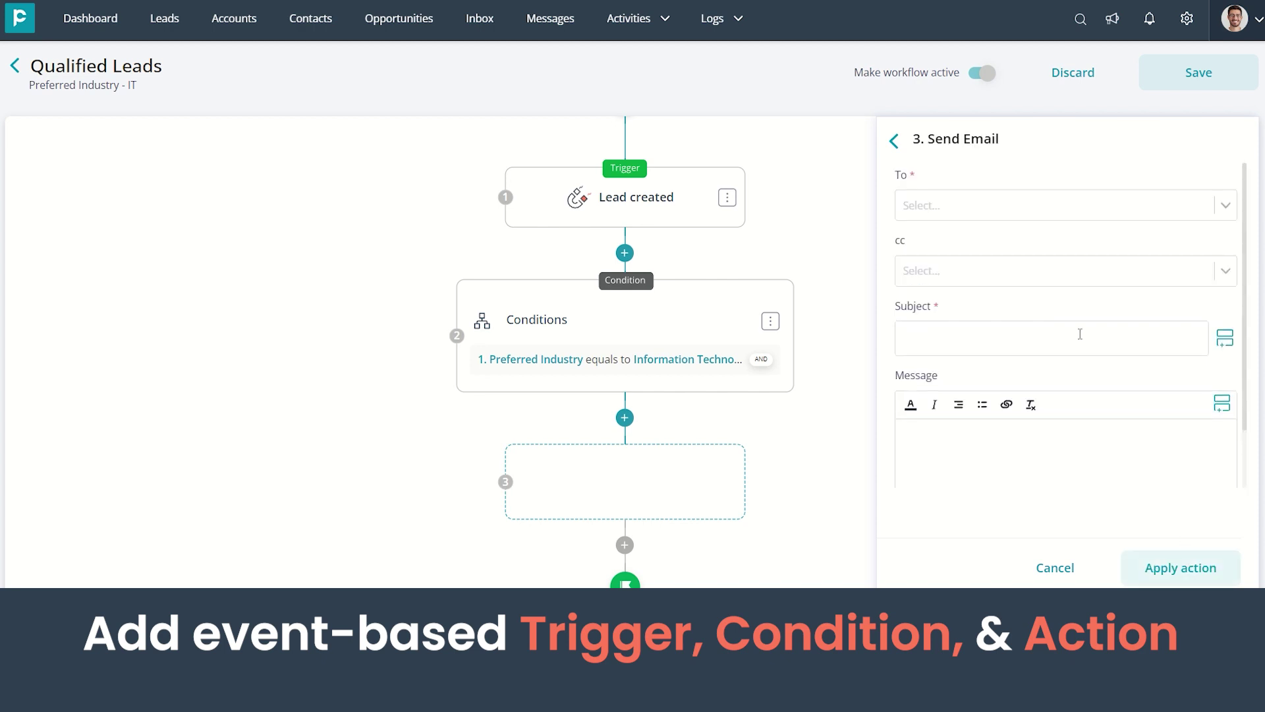
click(1050, 201)
click(1019, 293)
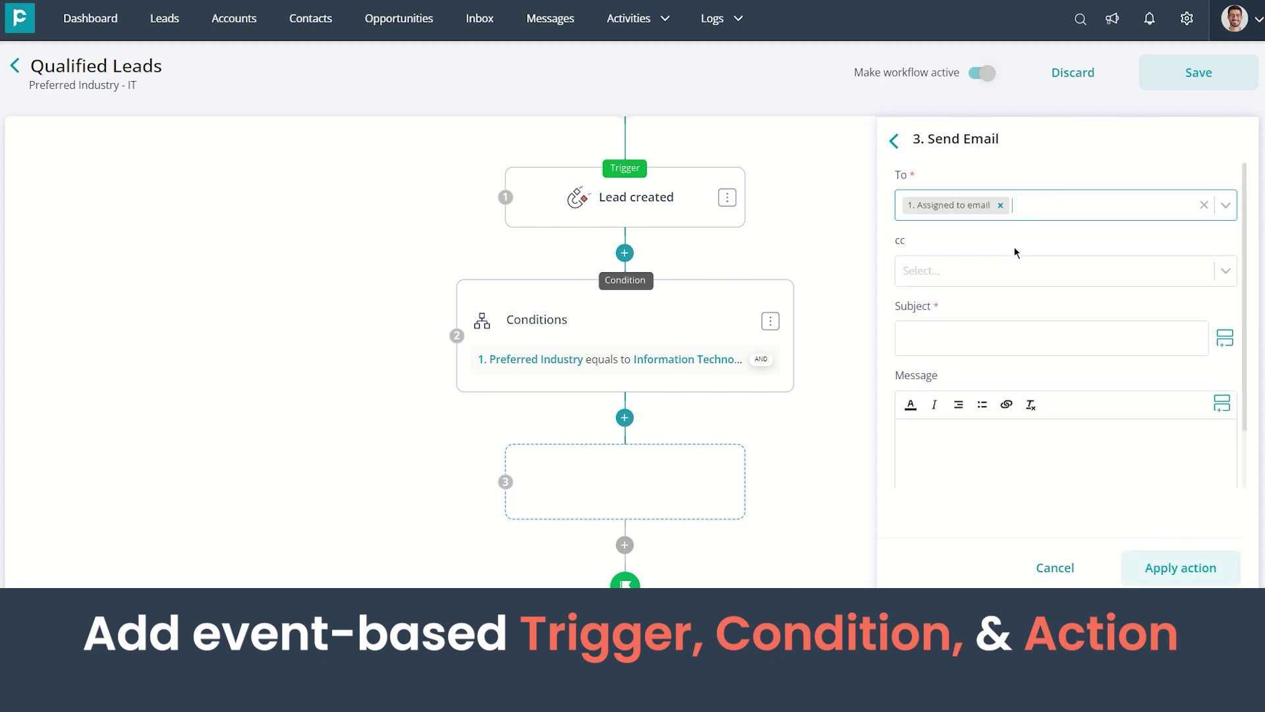
key(ctrl+v)
key(Return)
Write subject 'You've Got A Qualified Lead!' and a message with Assigned To and Pipeline merge fields
click(1032, 340)
text(You've Got A Qualified Lead!)
click(1035, 448)
text(Hi)
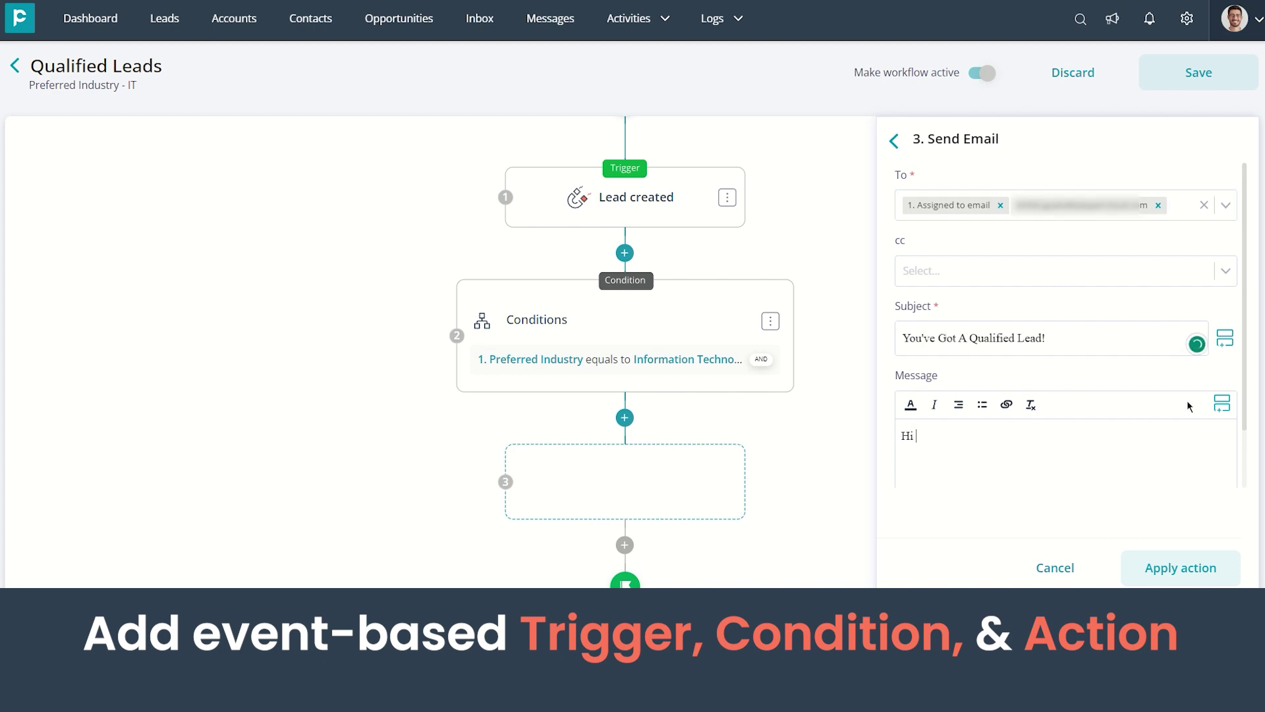
click(1222, 403)
text(Ass)
click(1065, 373)
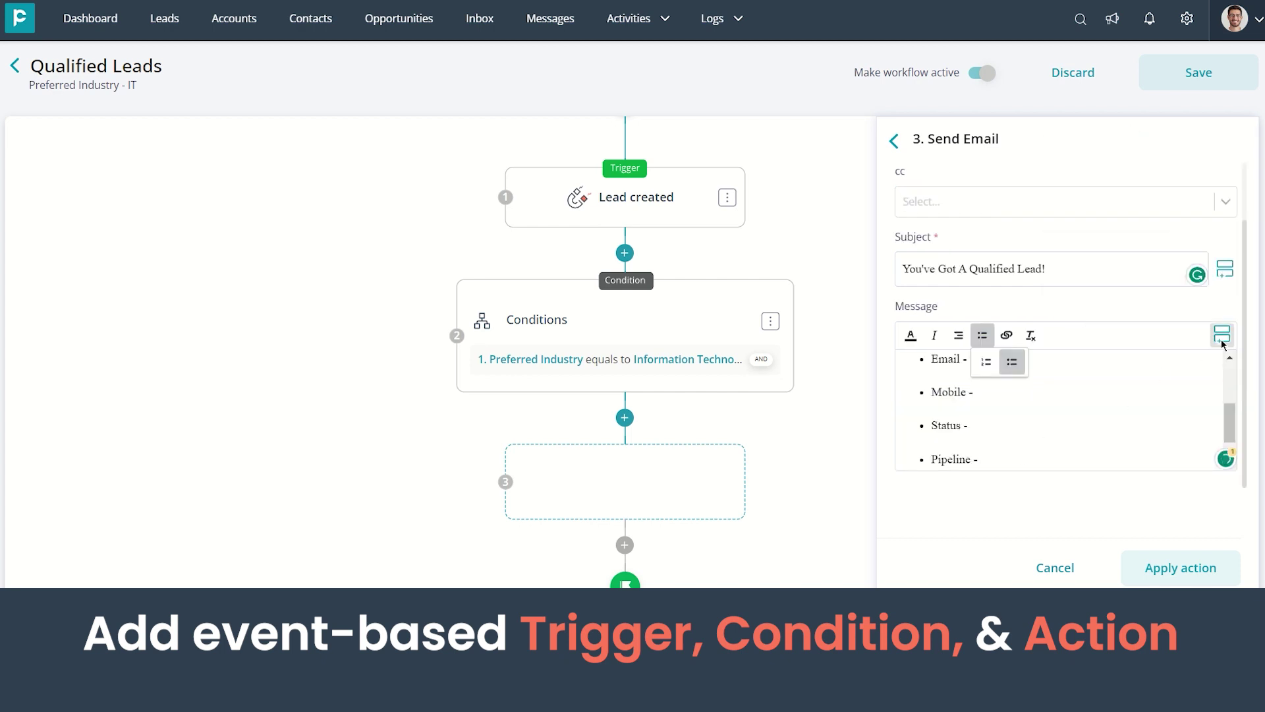
click(1222, 334)
text(pipe)
click(1129, 446)
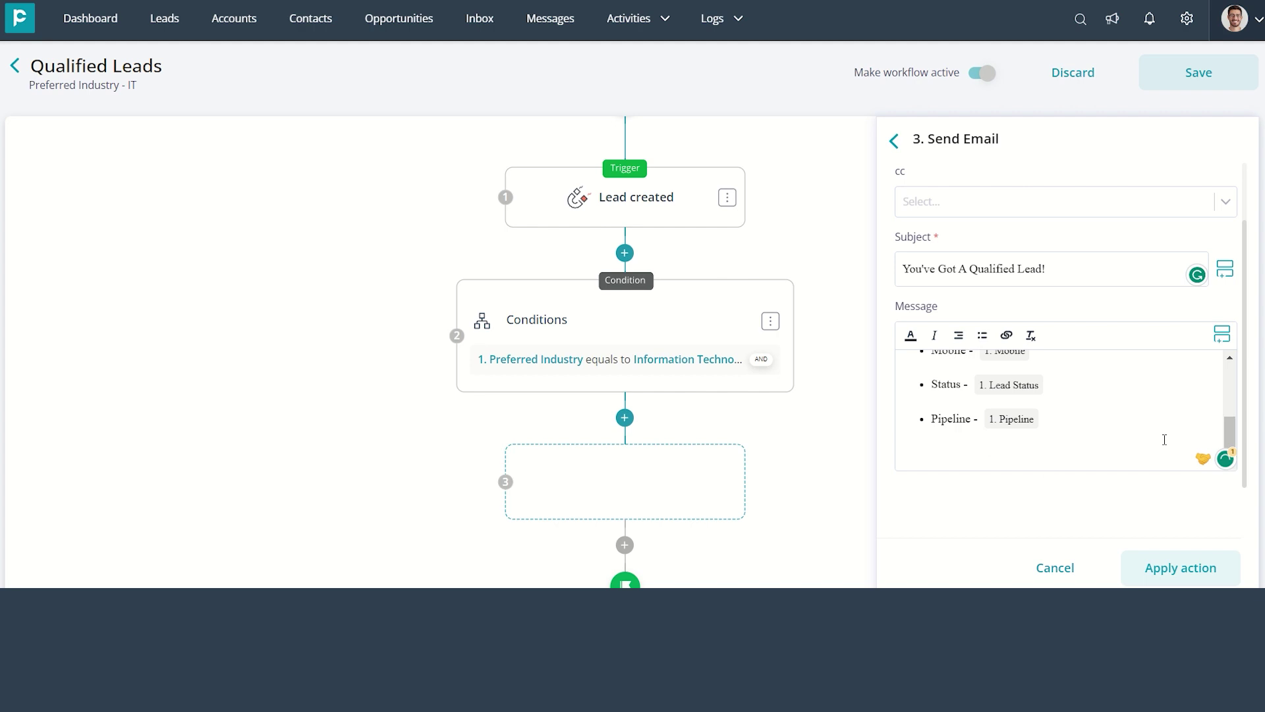
Apply the email action and save the Qualified Leads workflow
click(1135, 562)
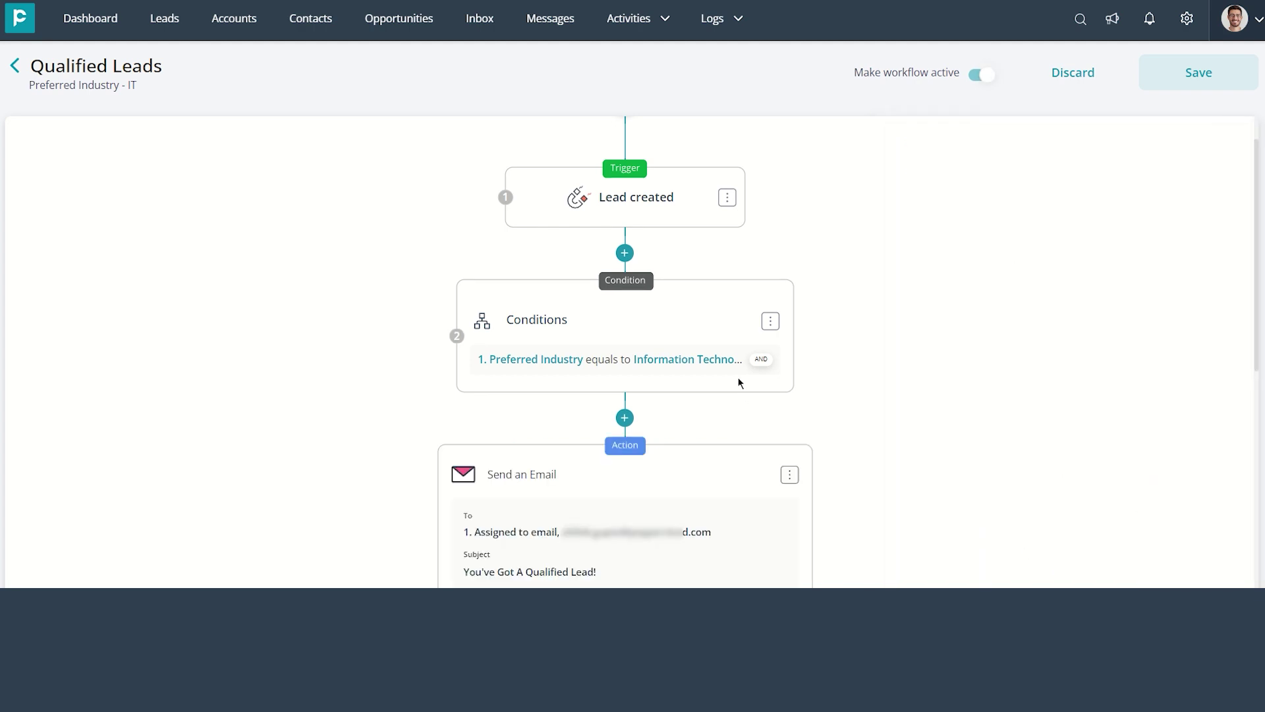
scroll(738, 383, down, 8)
scroll(738, 383, up, 3)
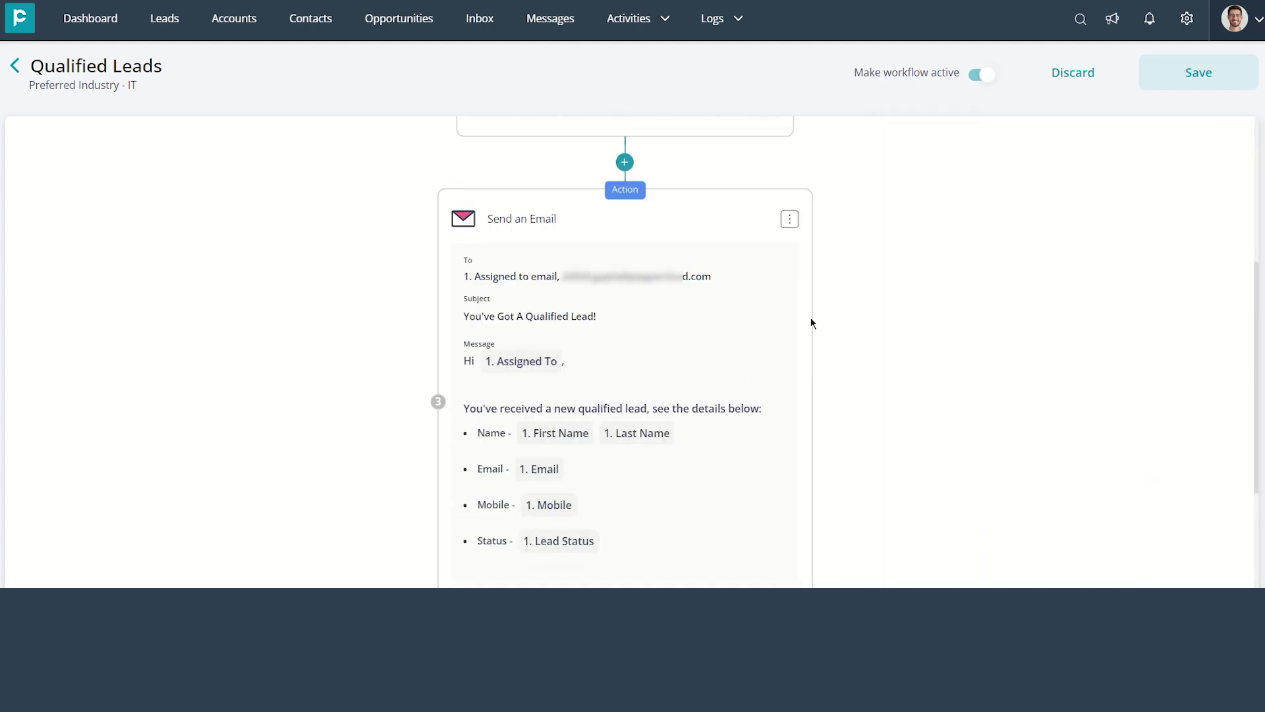
click(1210, 70)
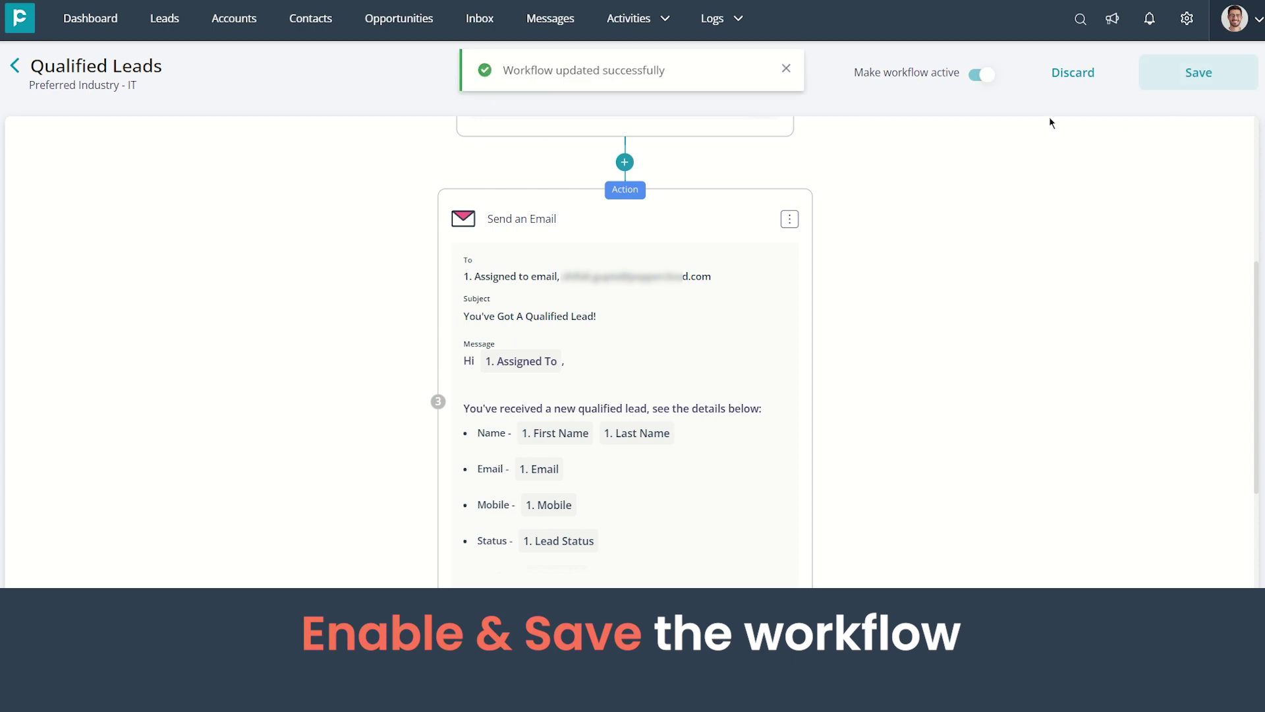
scroll(1013, 187, up, 4)
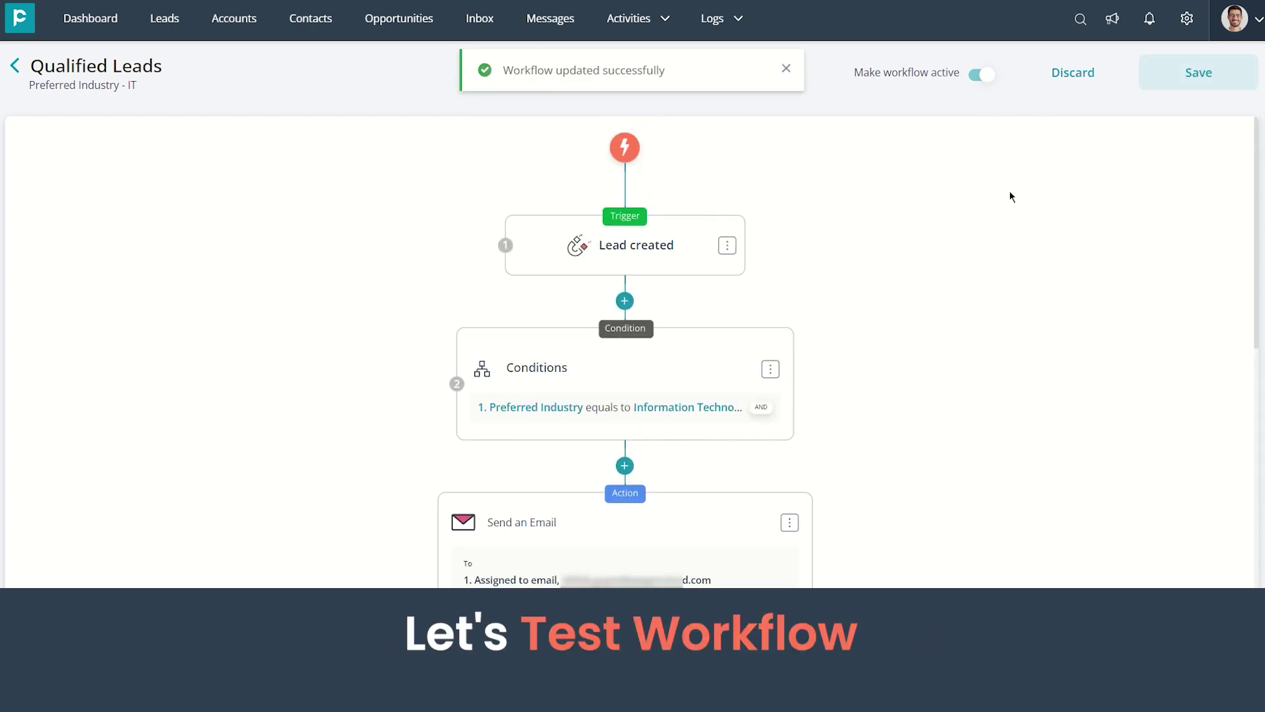
Create a new lead, filling in the test person's first name, last name and e-mail
click(170, 21)
click(1149, 82)
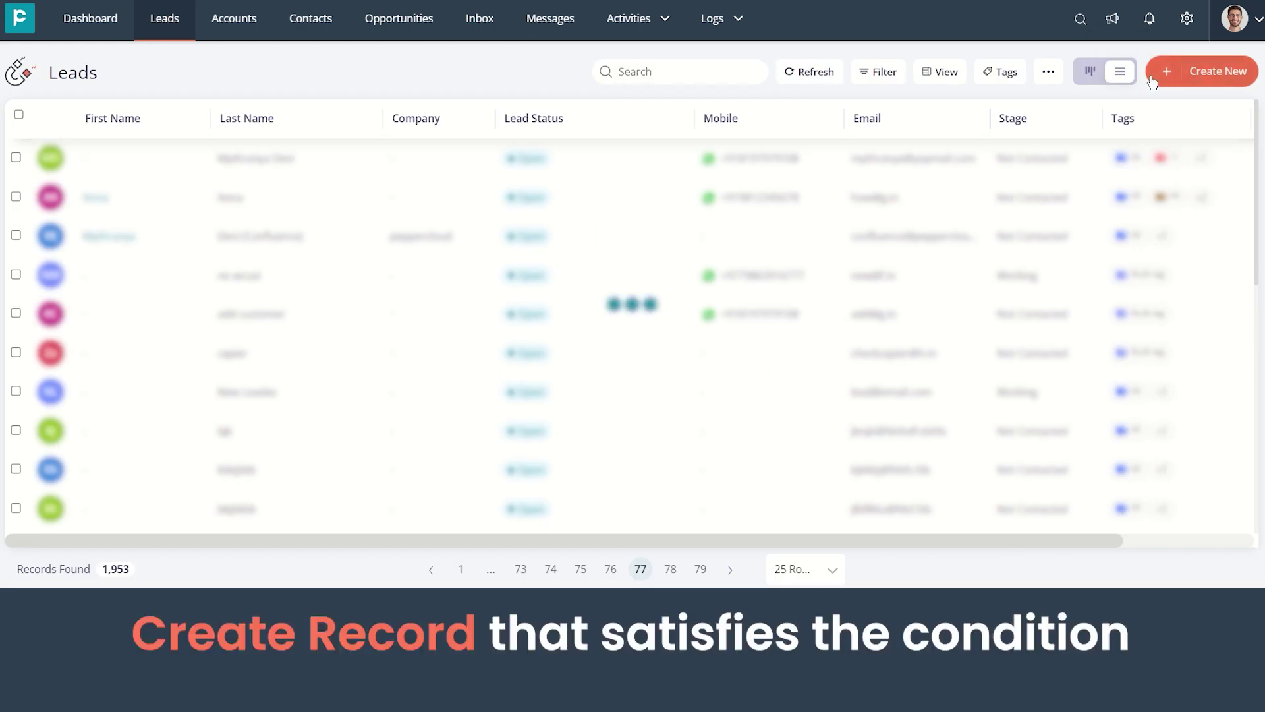
click(495, 185)
key(Tab)
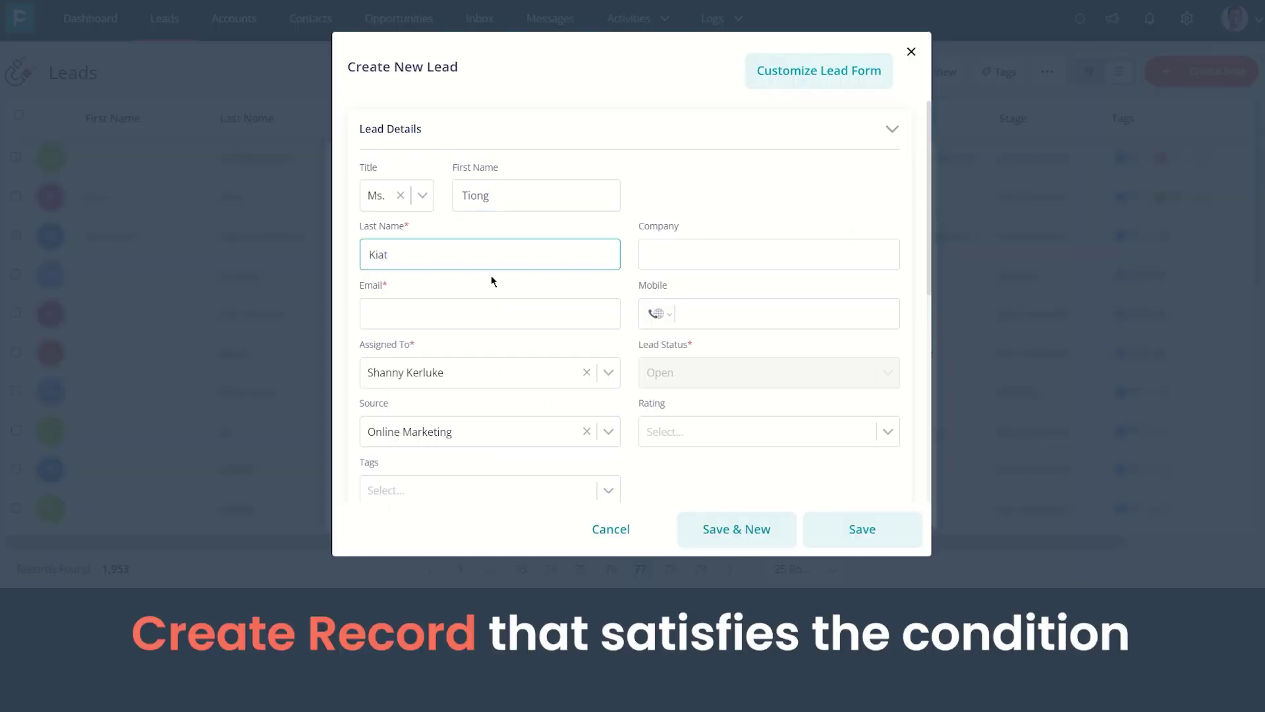
click(475, 316)
Set Preferred Industry to Information Technology in Custom Details and save the lead
scroll(747, 394, down, 3)
scroll(746, 388, down, 3)
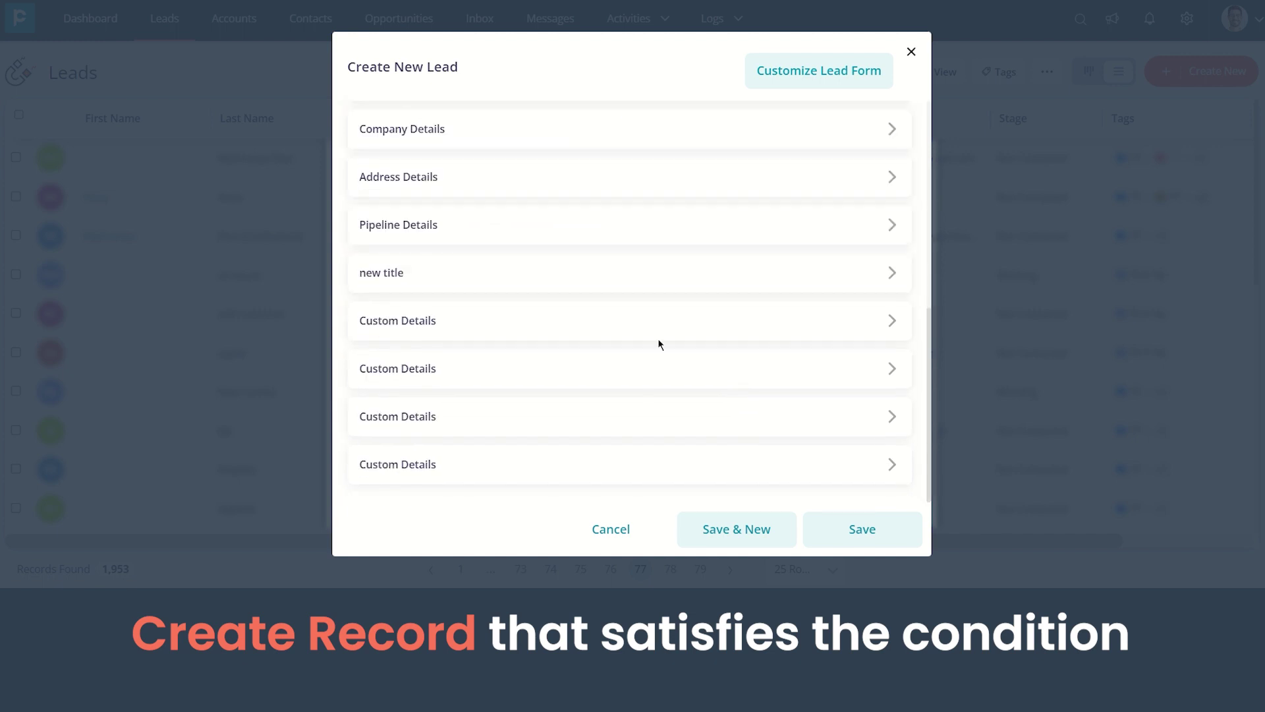
click(517, 461)
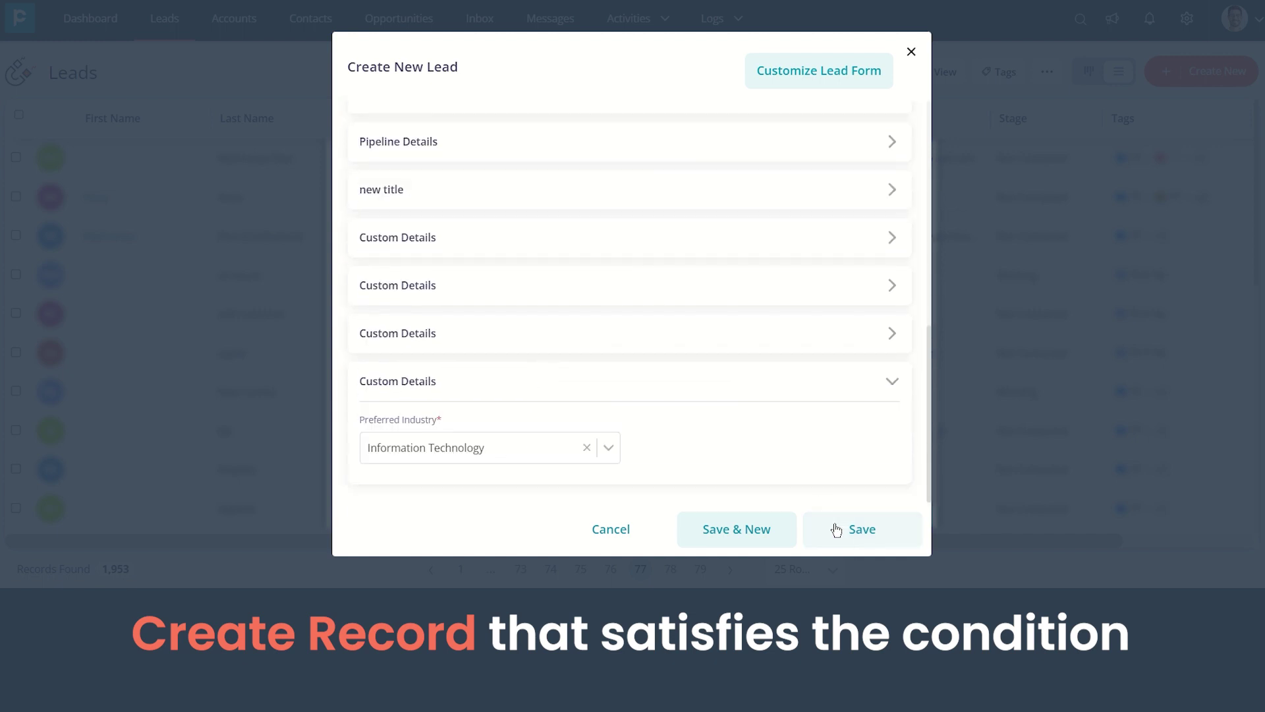
click(854, 530)
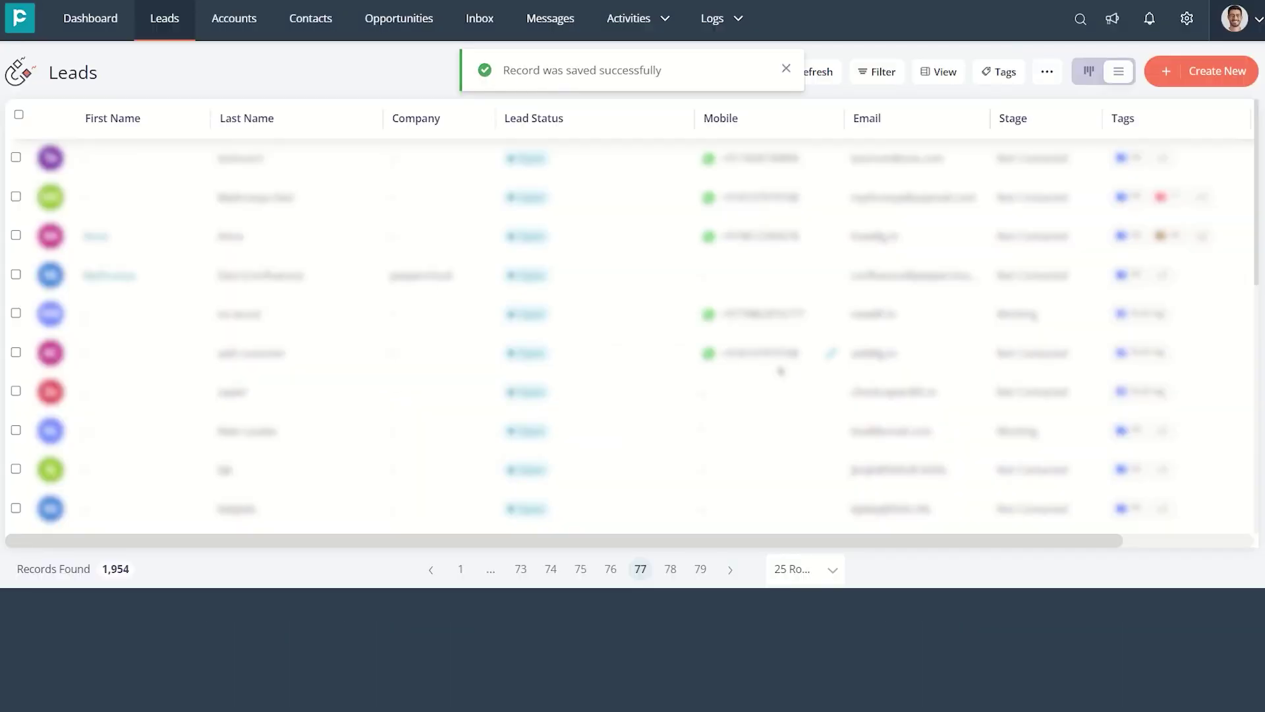
click(1187, 18)
Open the workflow execution history and review the Qualify Lead - Industry run details
click(948, 273)
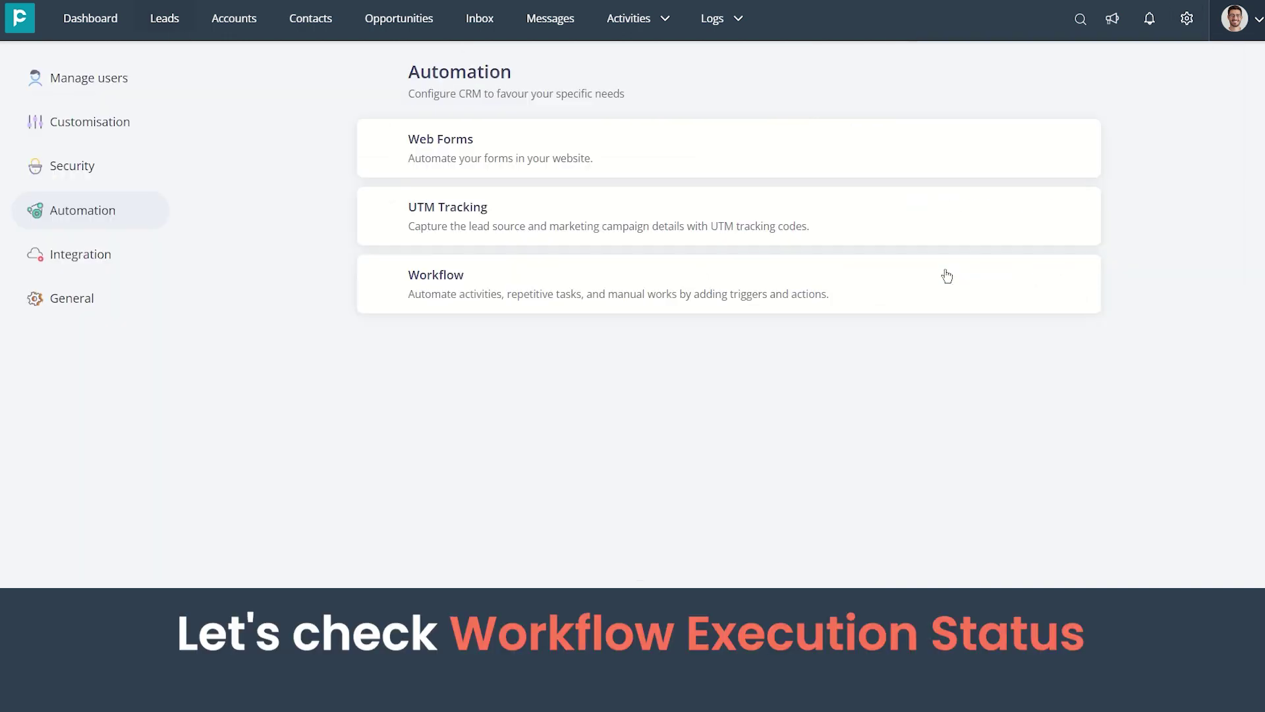
click(595, 283)
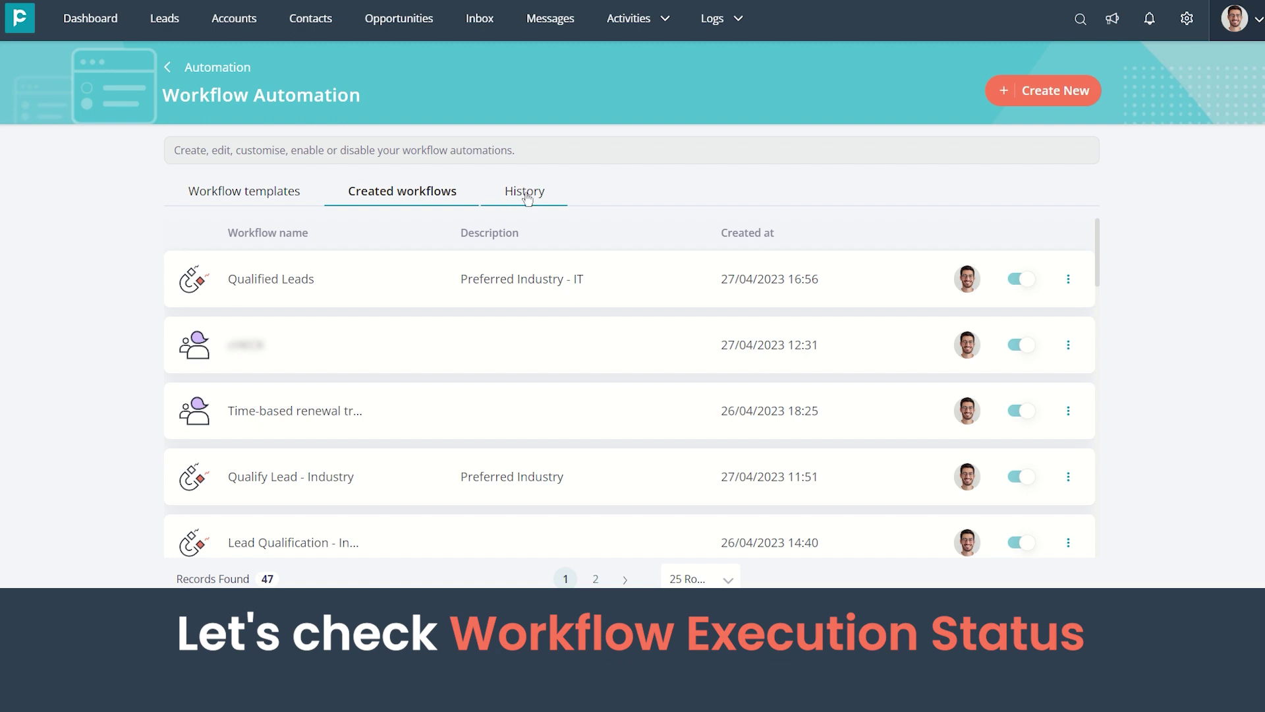
click(528, 201)
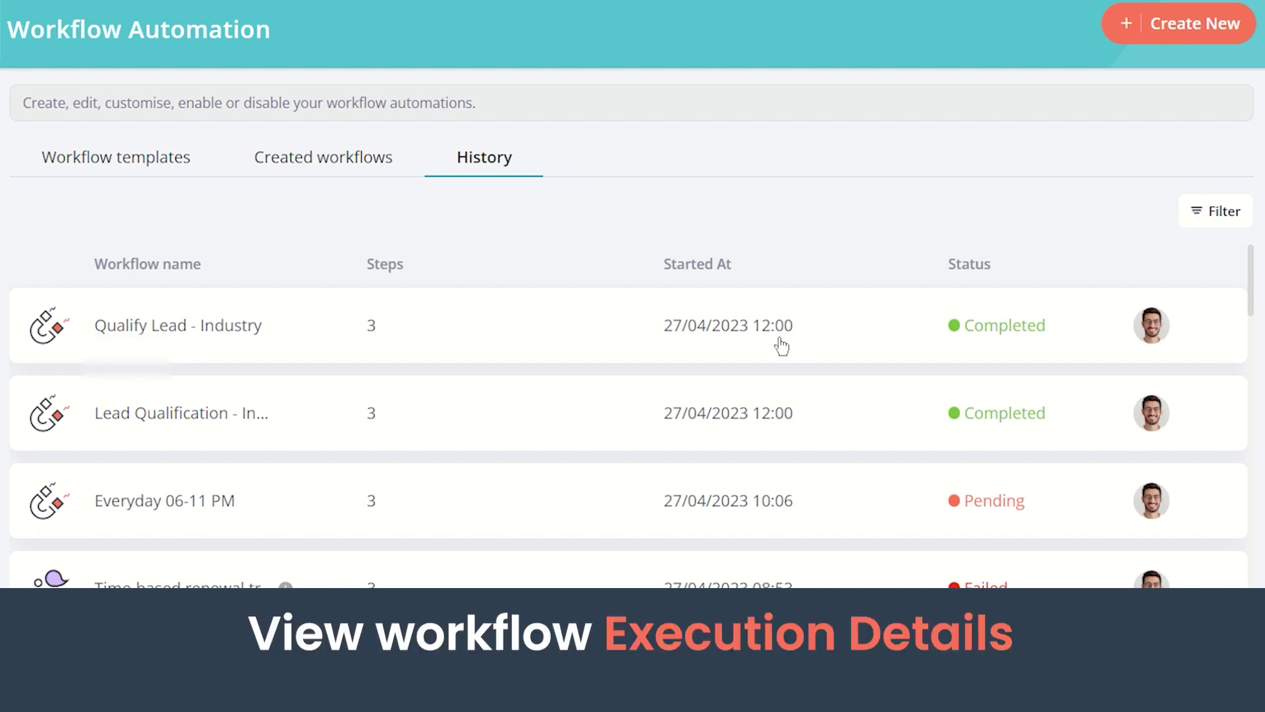
click(782, 346)
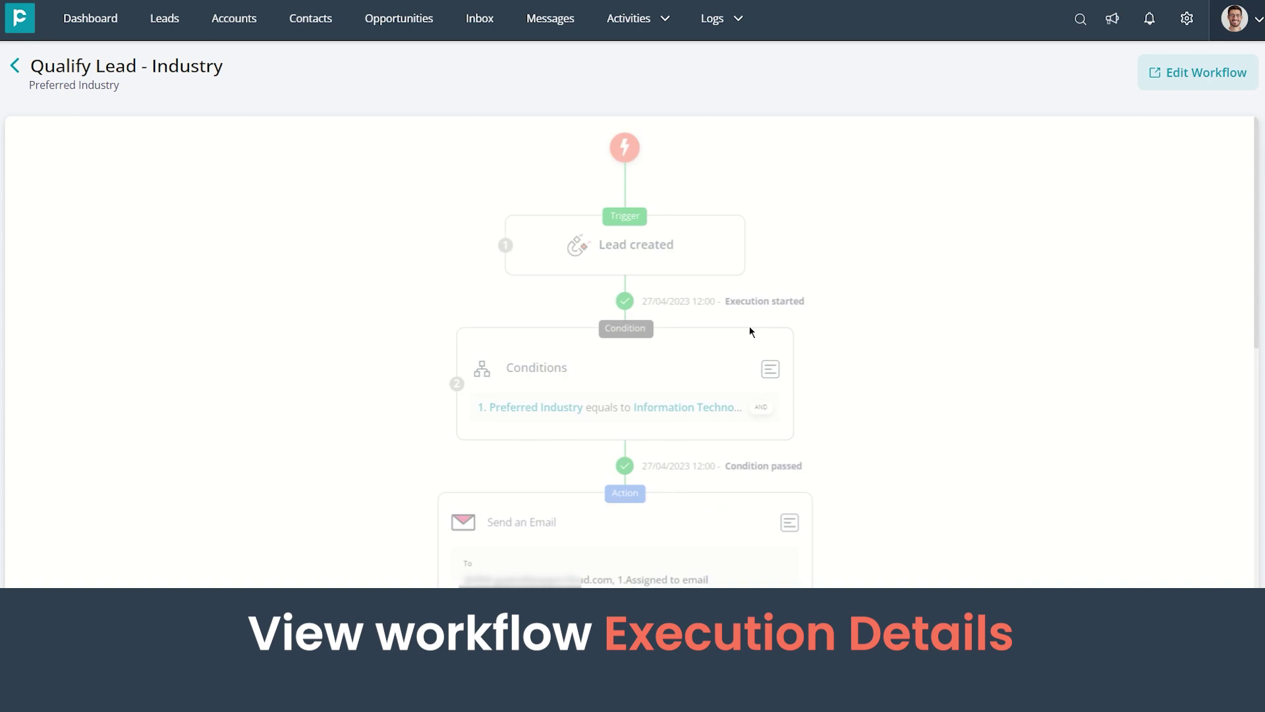
scroll(719, 437, down, 5)
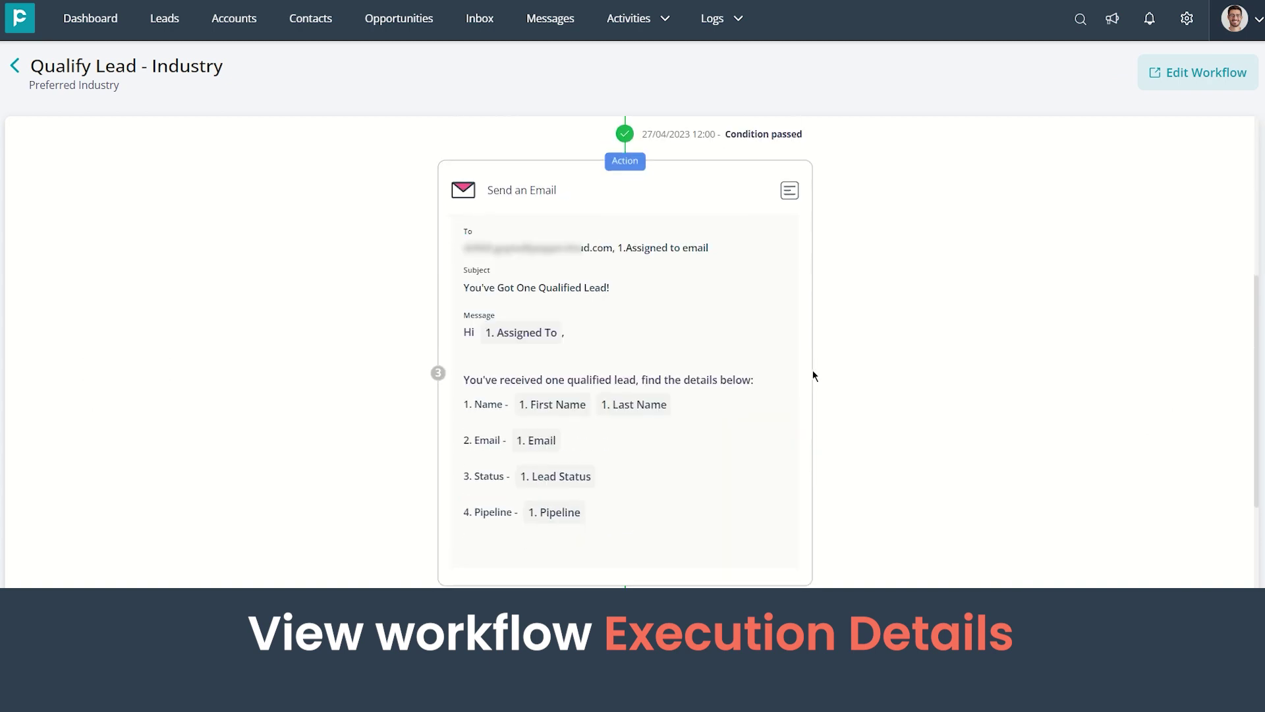
scroll(813, 369, down, 3)
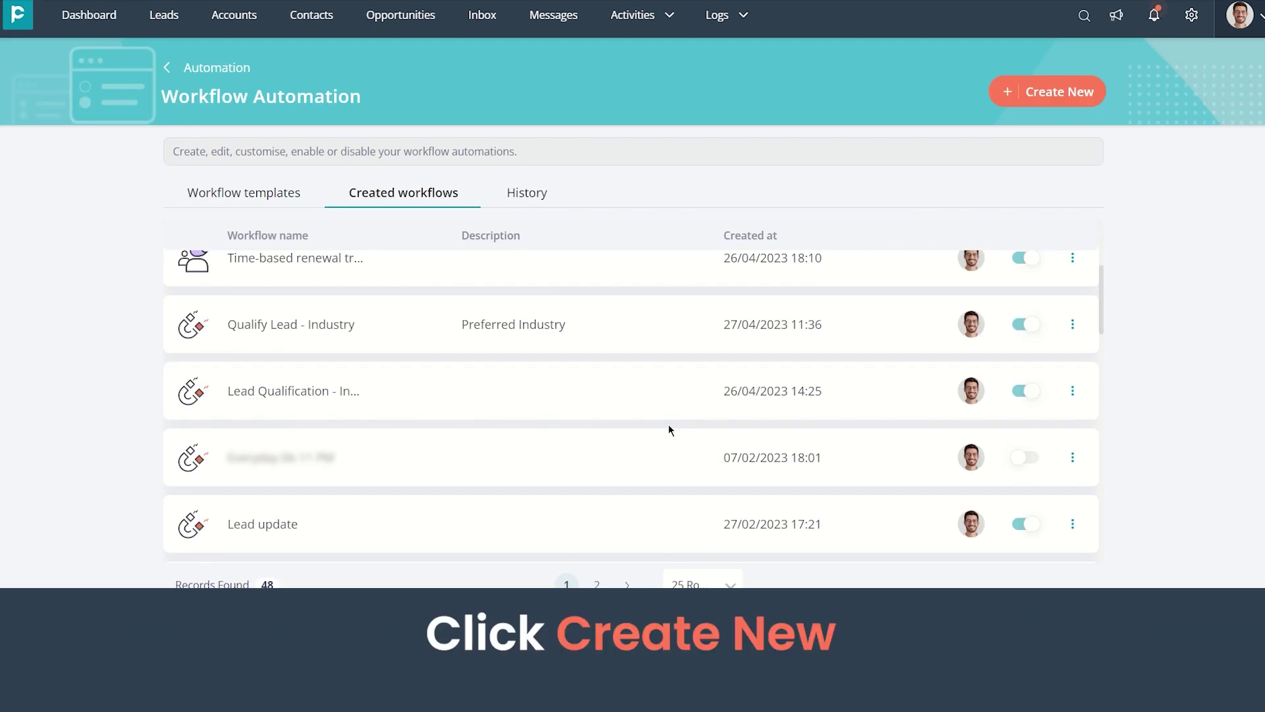
Create a new workflow named 'Subscription Expired' and open its builder
click(1040, 103)
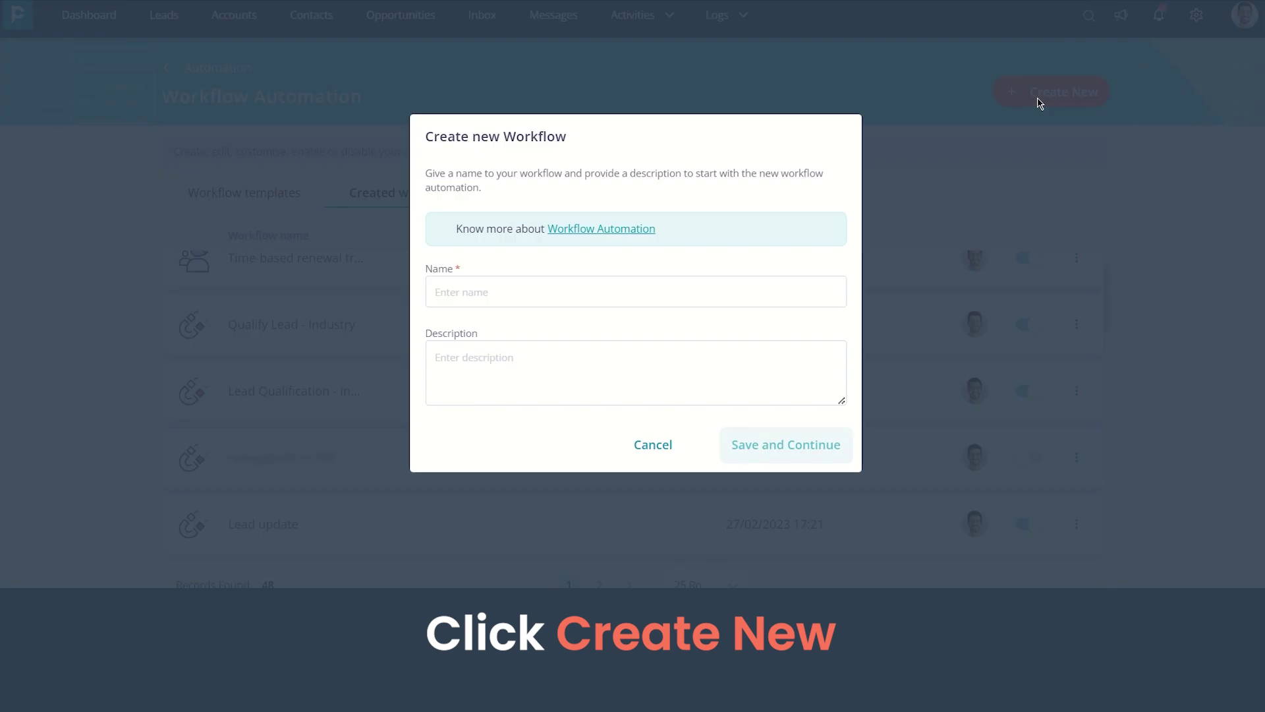
click(532, 288)
text(Subscription Expired)
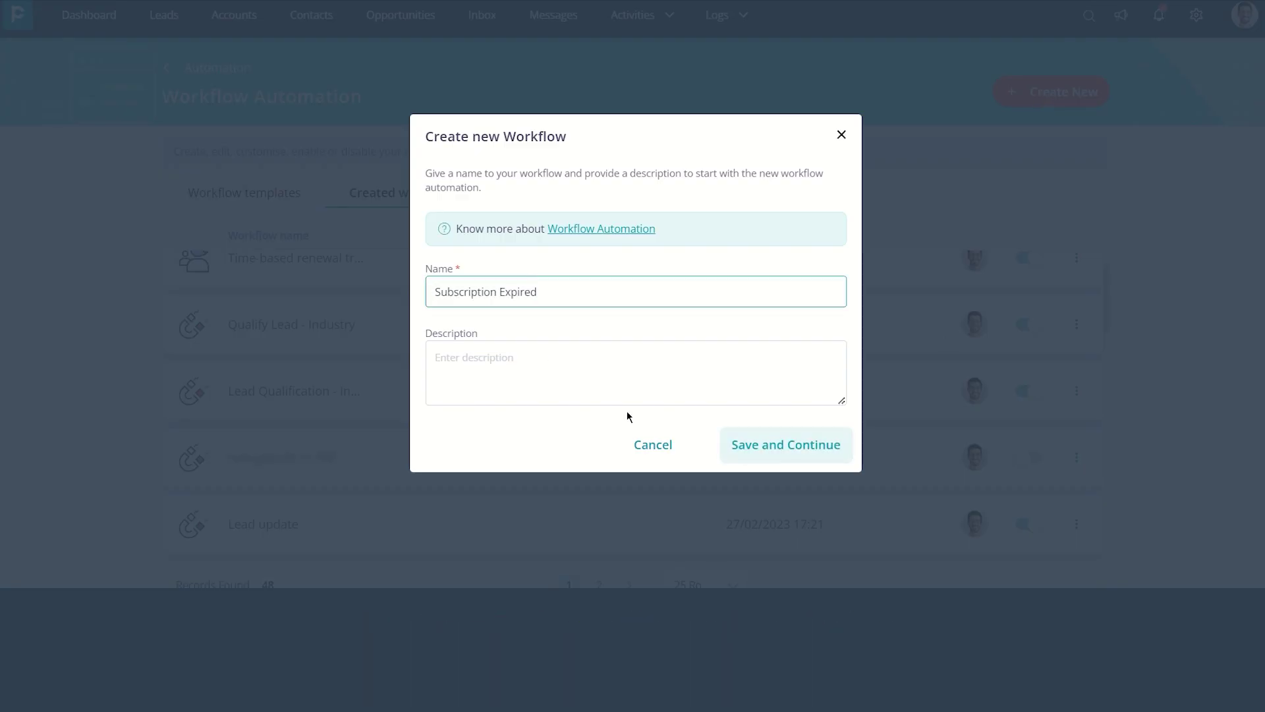
click(761, 445)
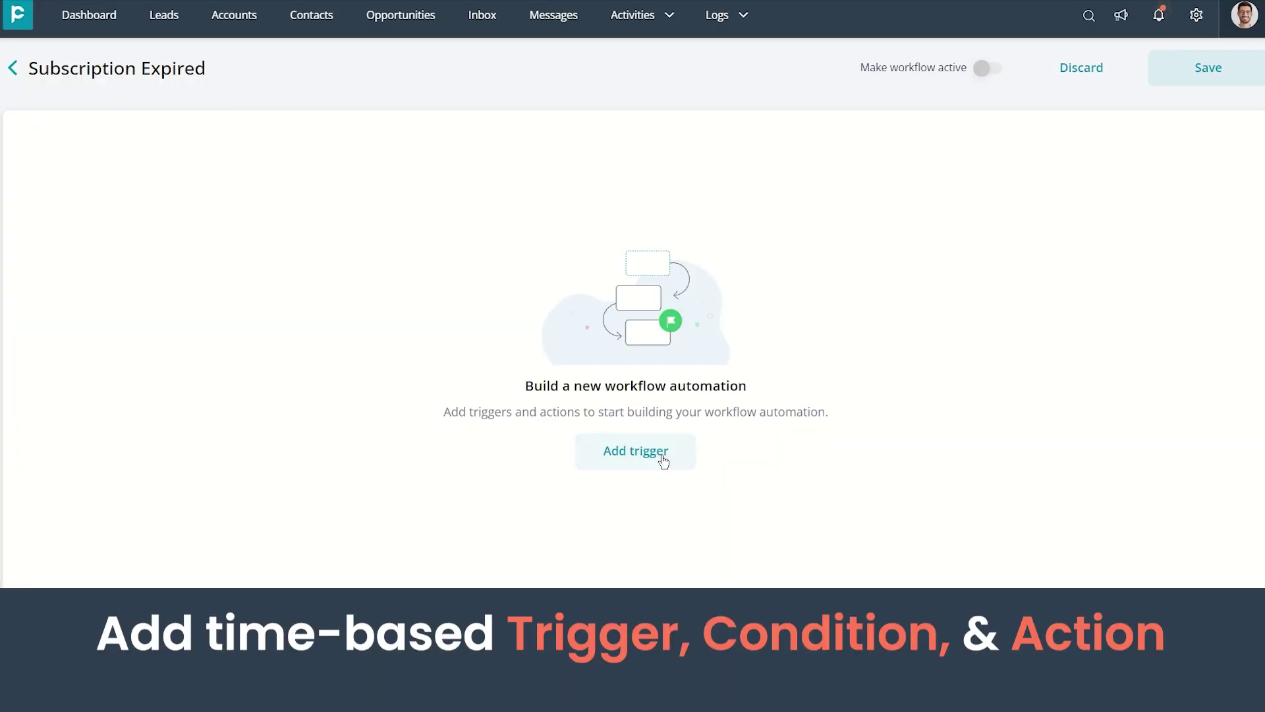
Add a time-based Contact trigger running daily at 11:05
click(661, 454)
click(1105, 255)
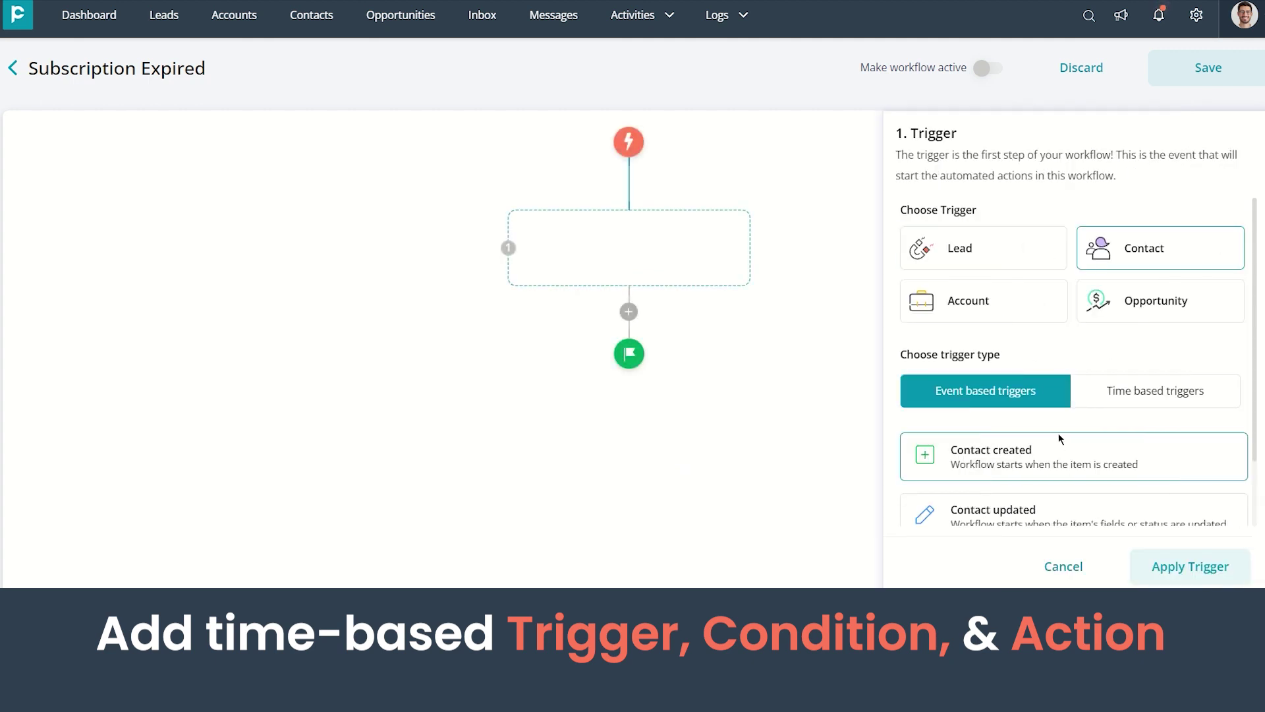
click(1127, 395)
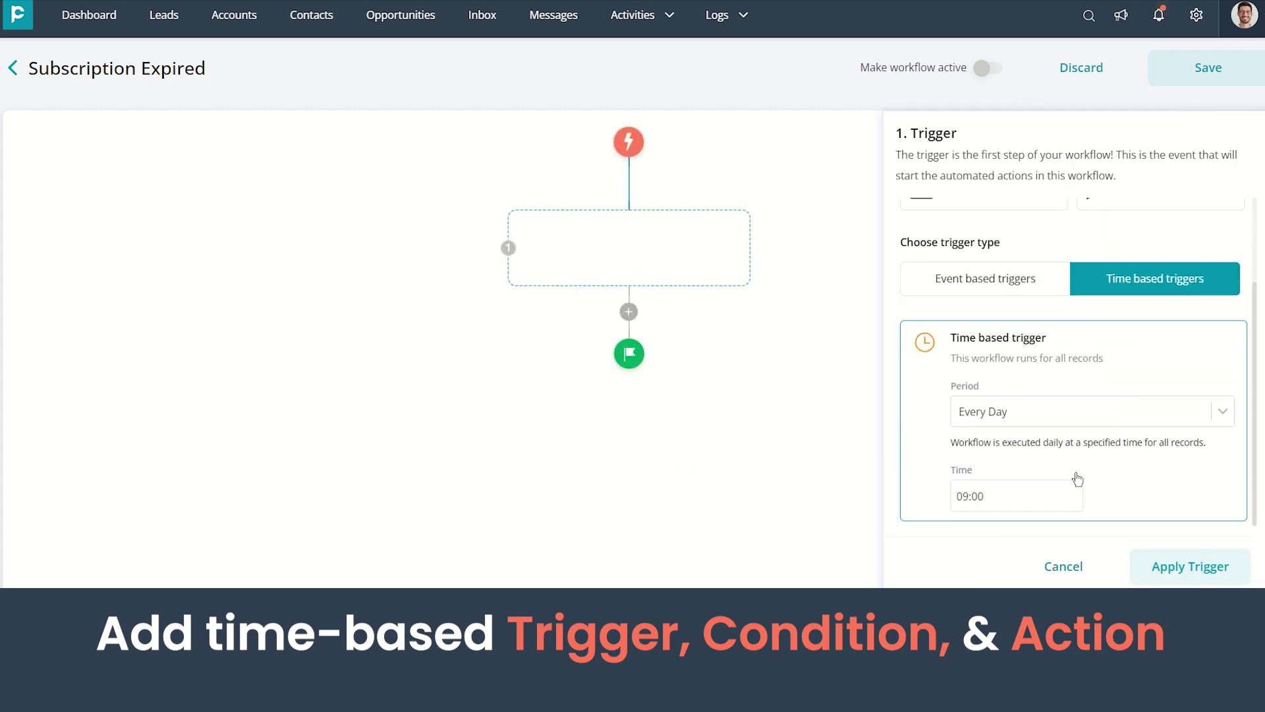
click(1063, 495)
key(BackSpace)
key(BackSpace)
key(BackSpace)
key(BackSpace)
key(BackSpace)
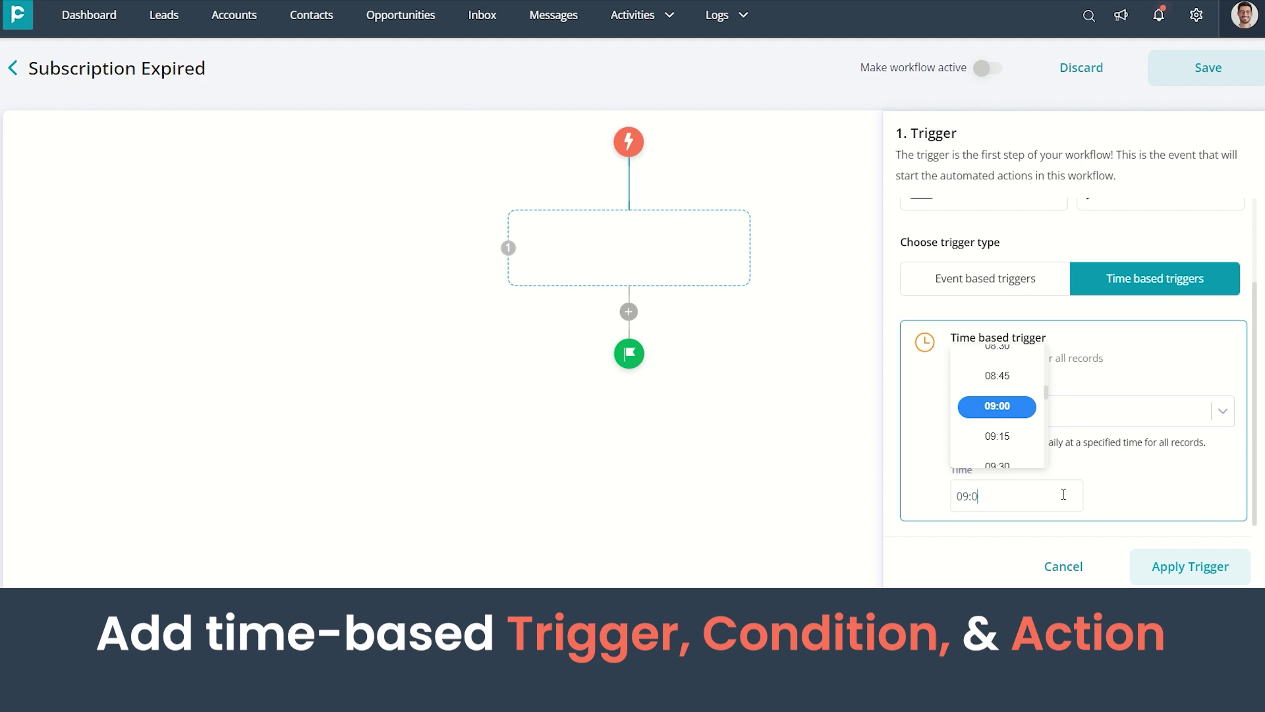
text(11:05)
click(1141, 498)
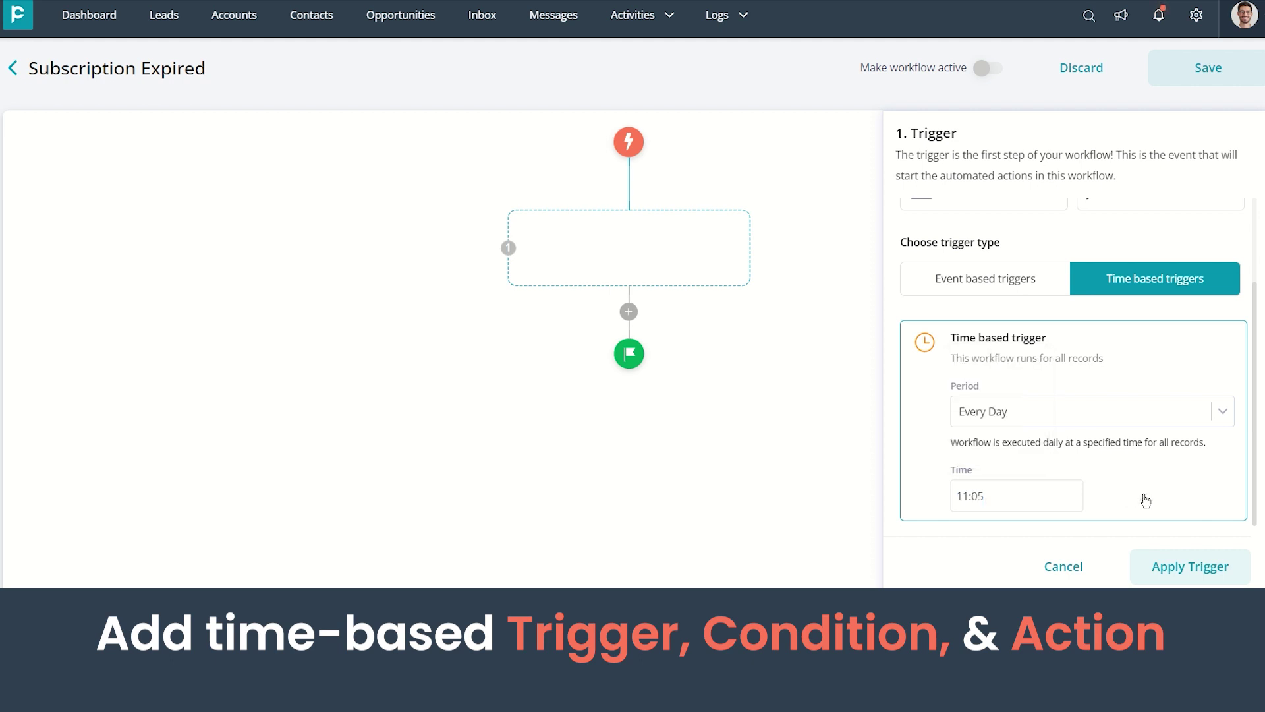
click(1181, 571)
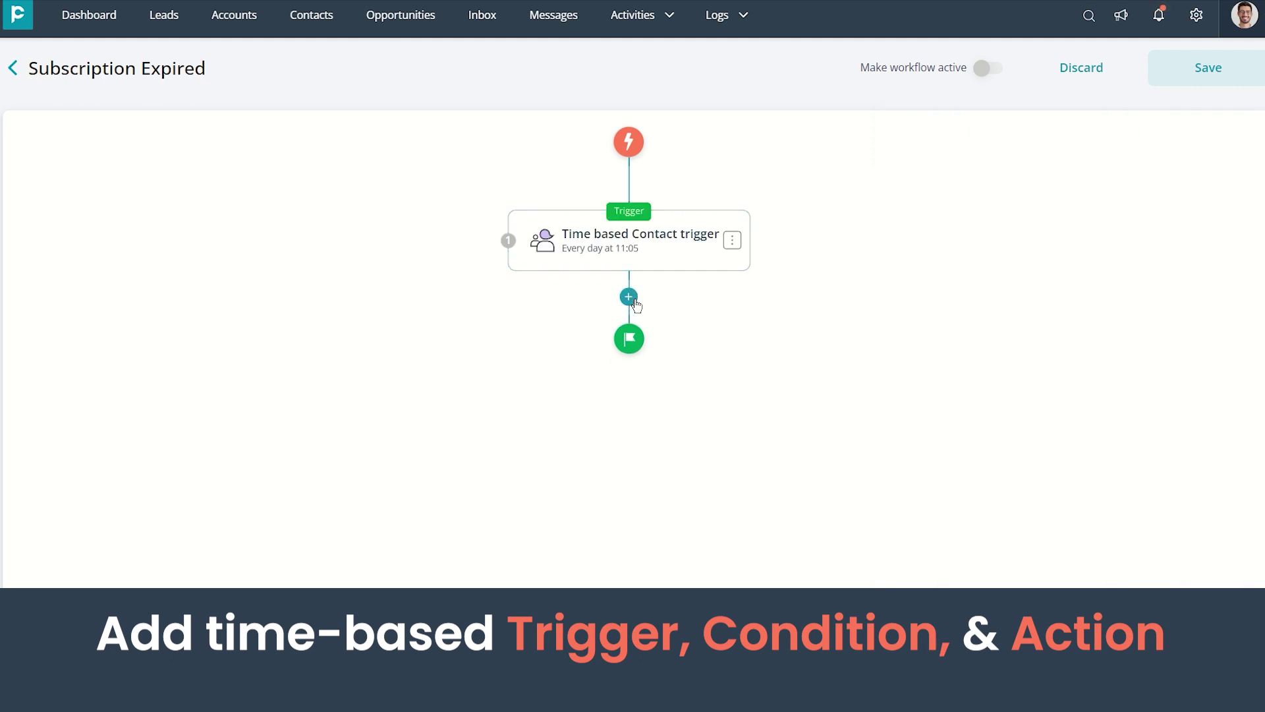
Add a condition step filtering on Subscription Renewal is less than 1 day
click(629, 296)
click(1187, 558)
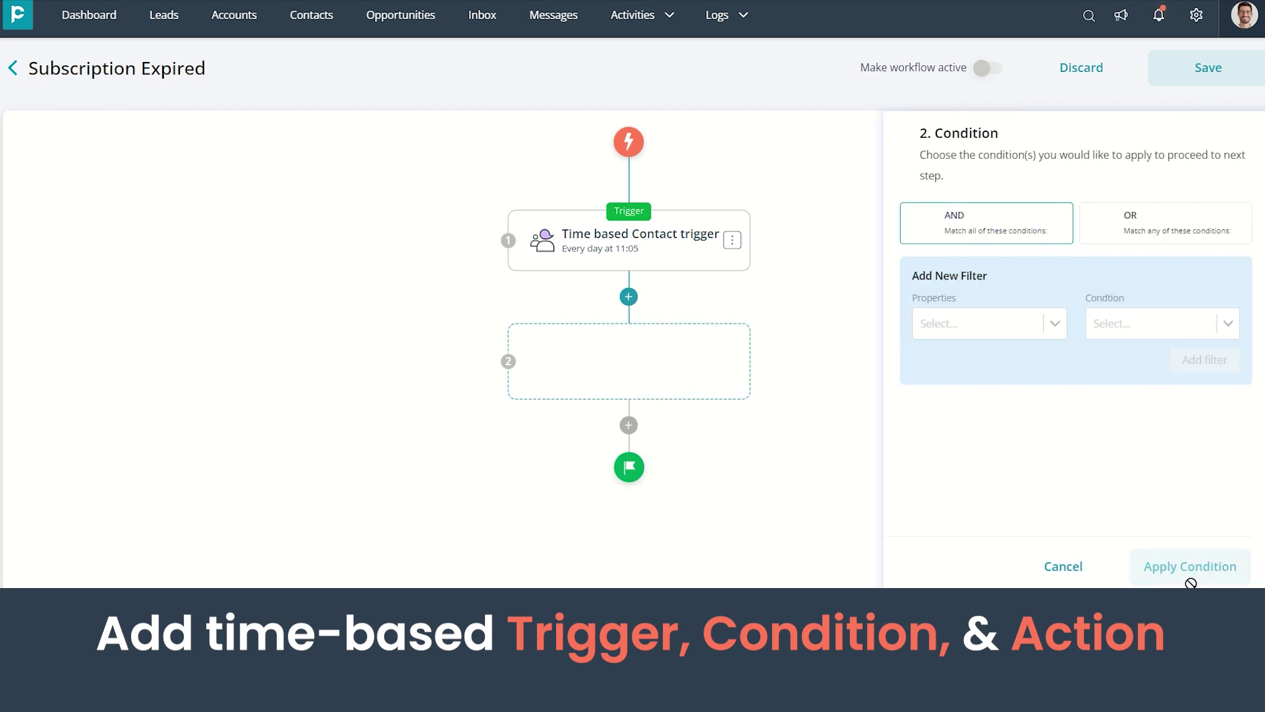
click(1036, 337)
text(subs)
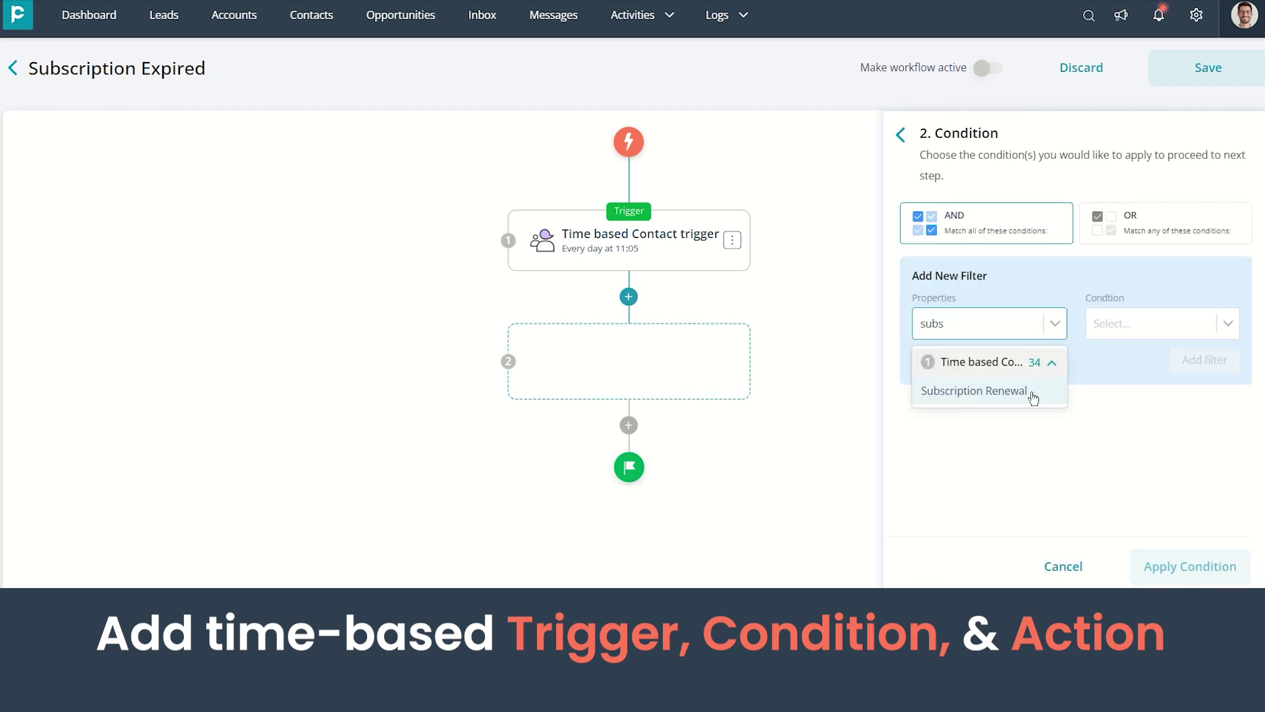
click(1030, 395)
click(1119, 446)
text(1)
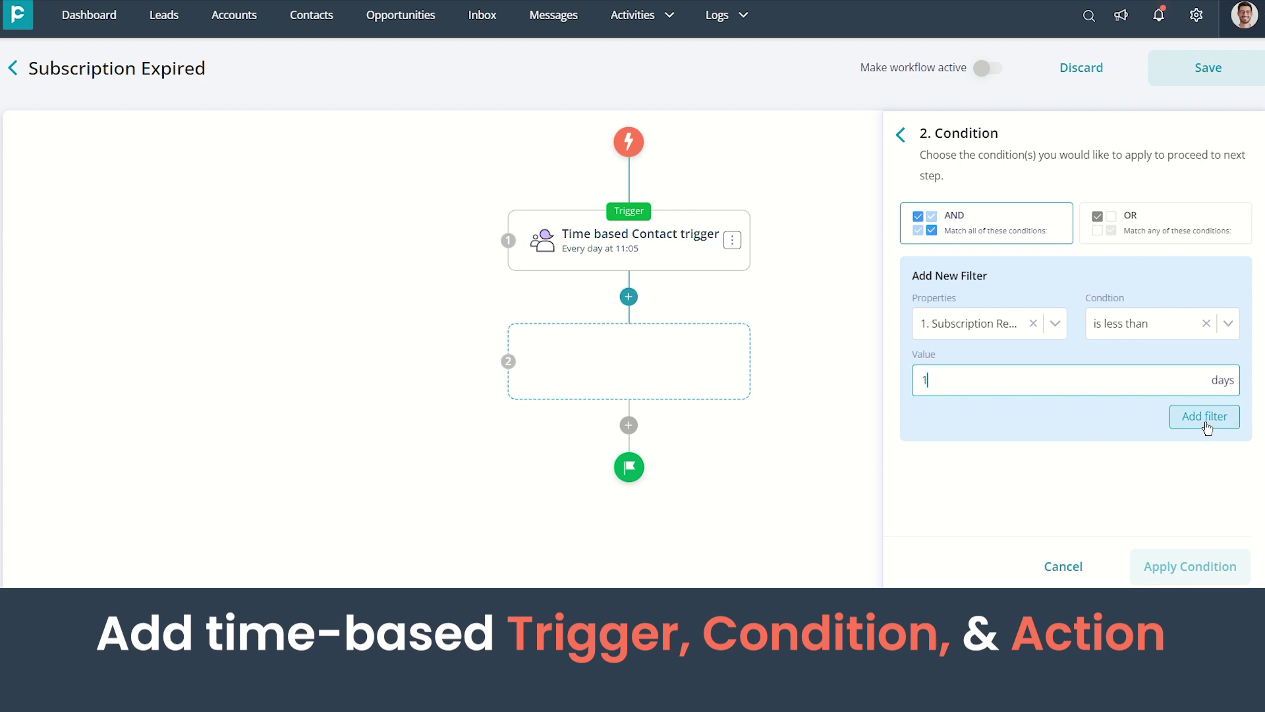
click(1208, 418)
click(1198, 565)
Add a Send Email action containing the pasted subscription-expiry message
click(629, 462)
click(988, 290)
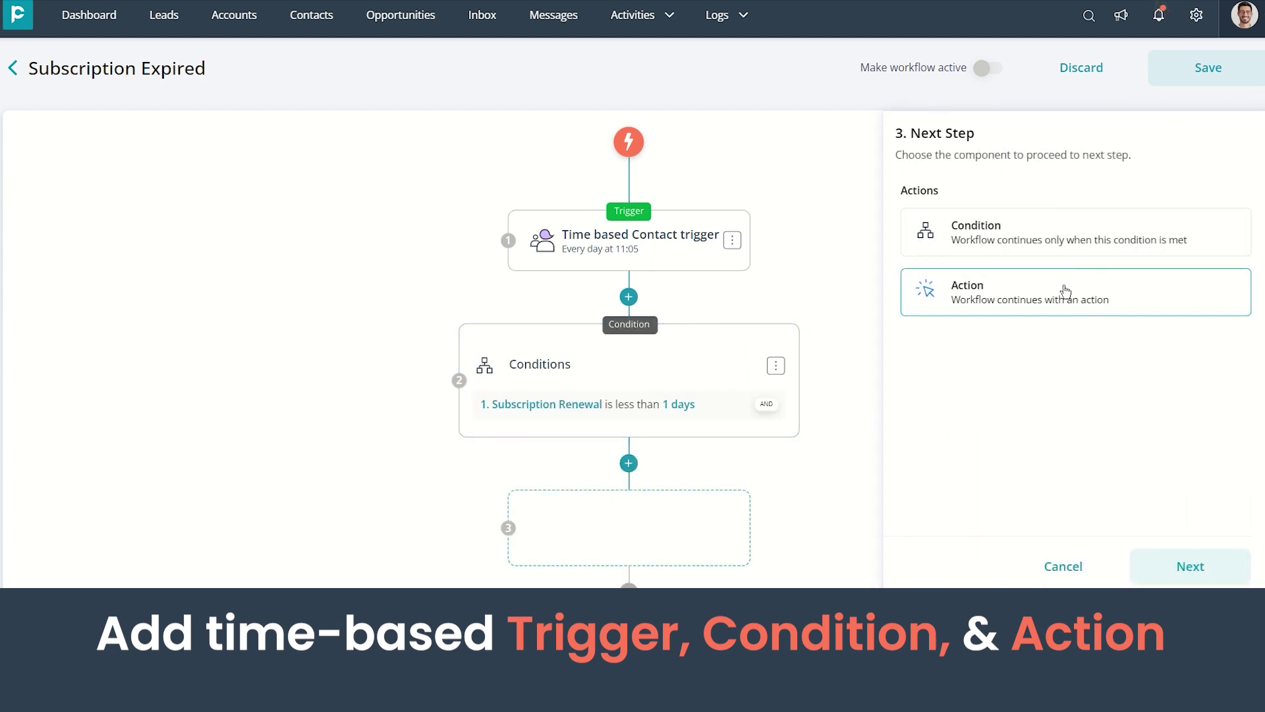
click(1159, 564)
click(1186, 567)
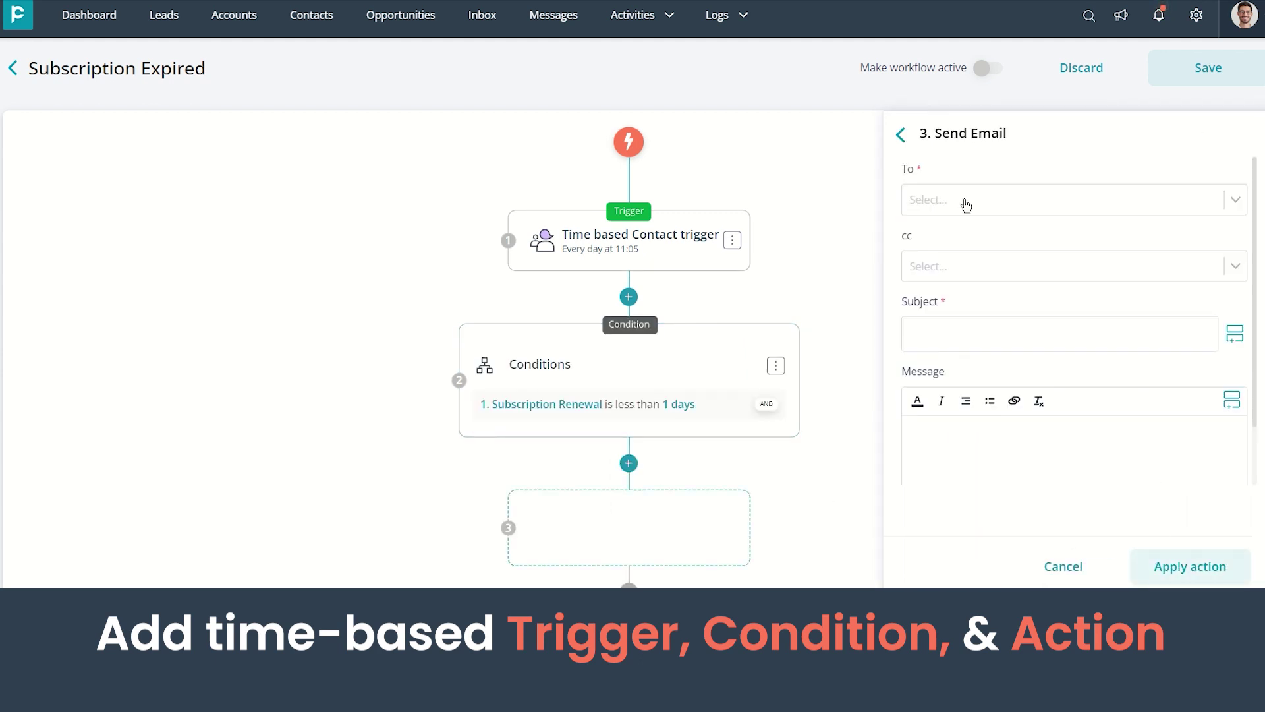
click(971, 333)
text(Hi {Assigned To}, Your customer's subscription has been EXPIRED!! Please find the details below: Name - Email - Mobile -)
scroll(988, 455, up, 2)
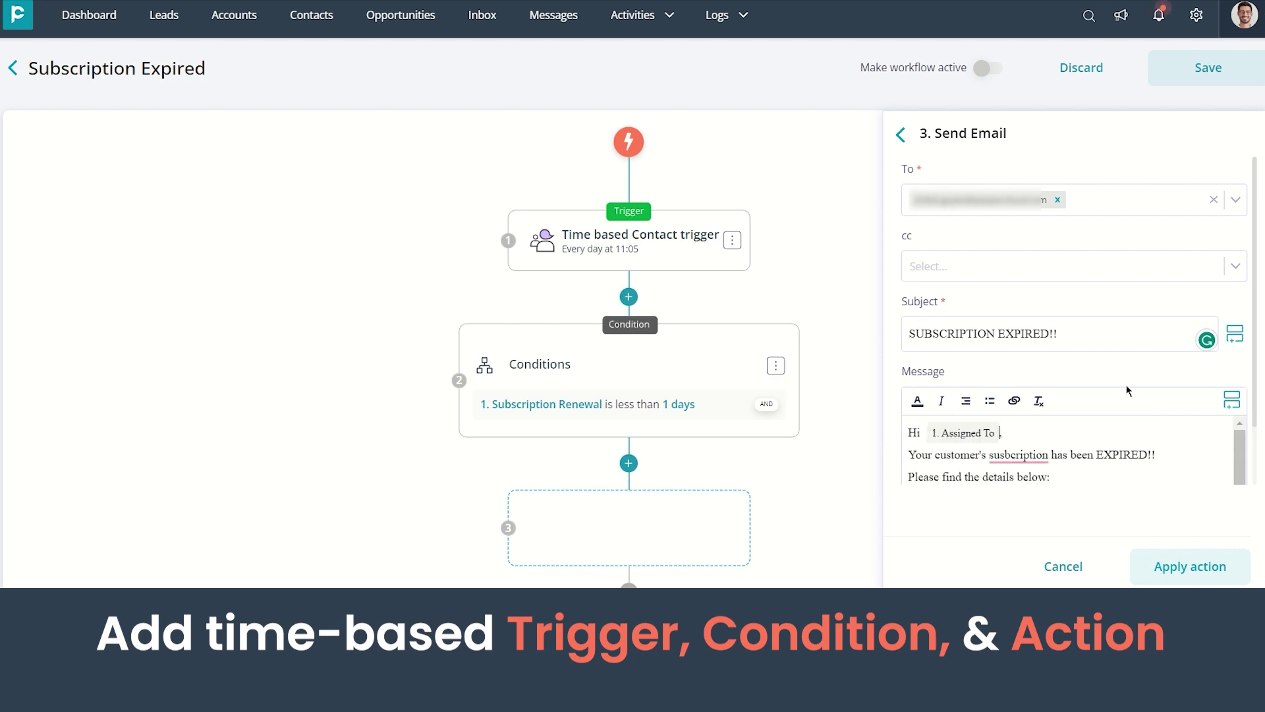
scroll(999, 432, down, 2)
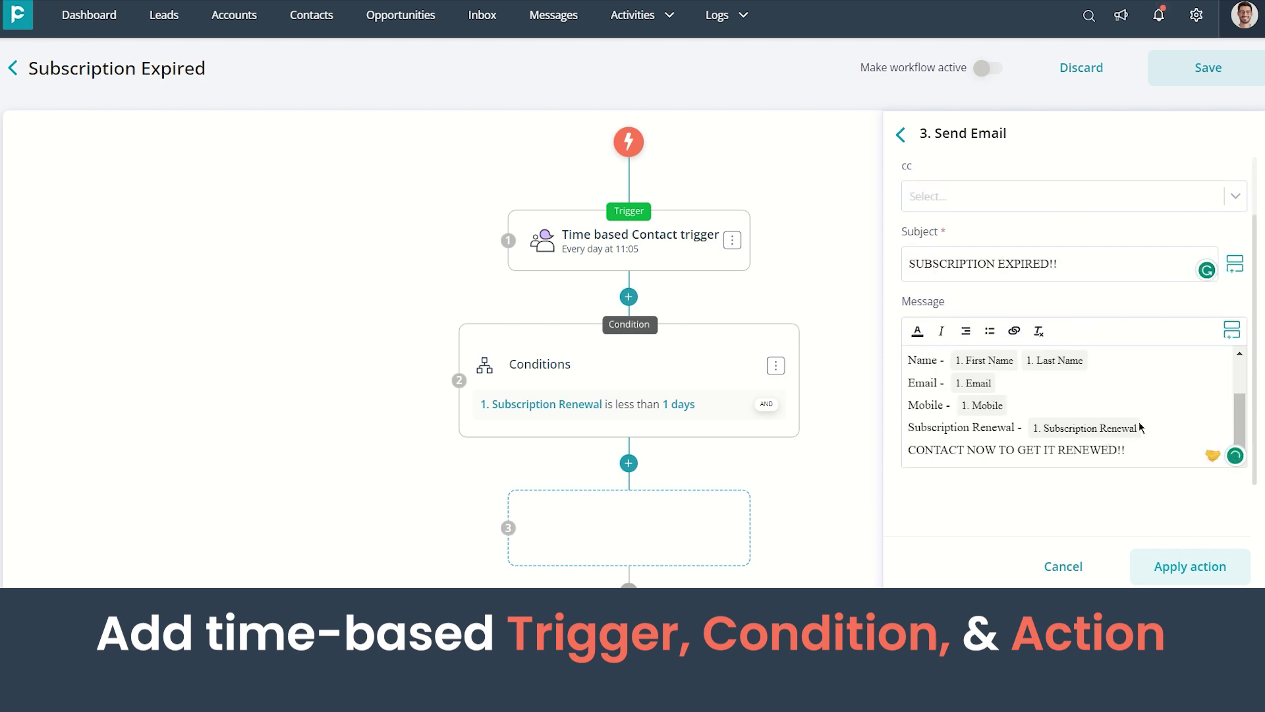
scroll(1138, 428, down, 3)
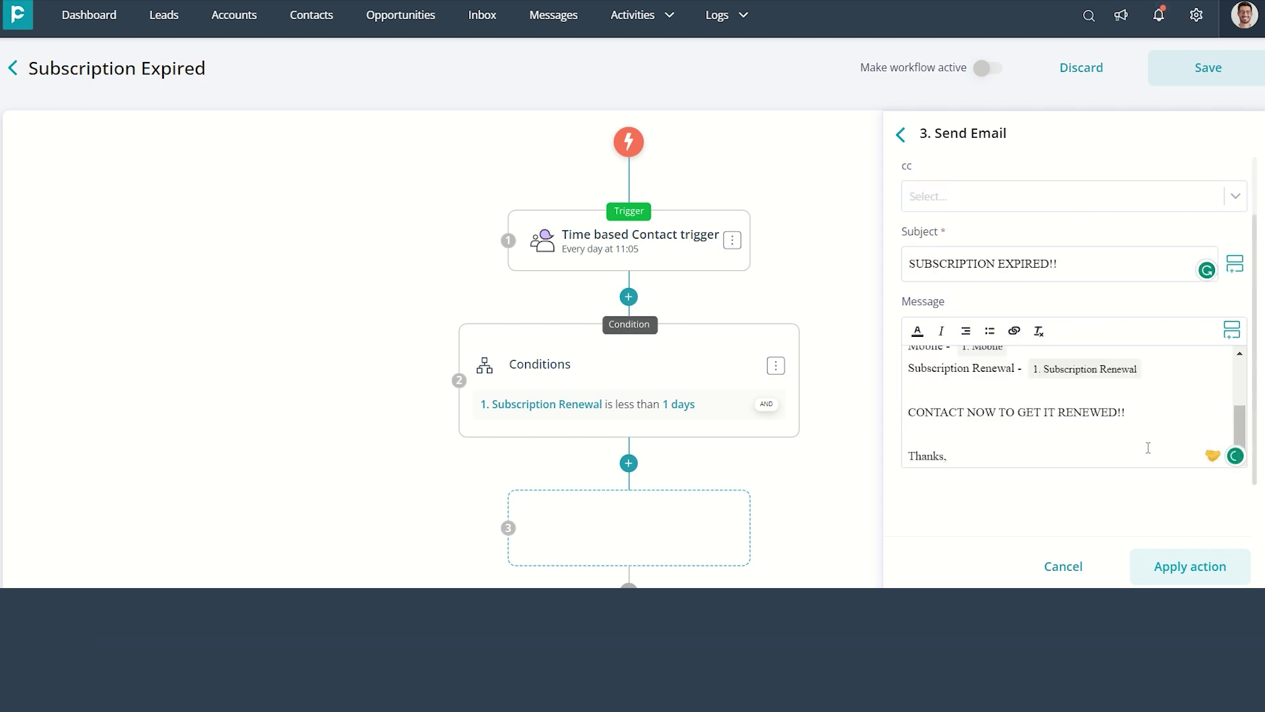
click(1154, 565)
Save the Subscription Expired workflow and make it active
scroll(805, 487, down, 6)
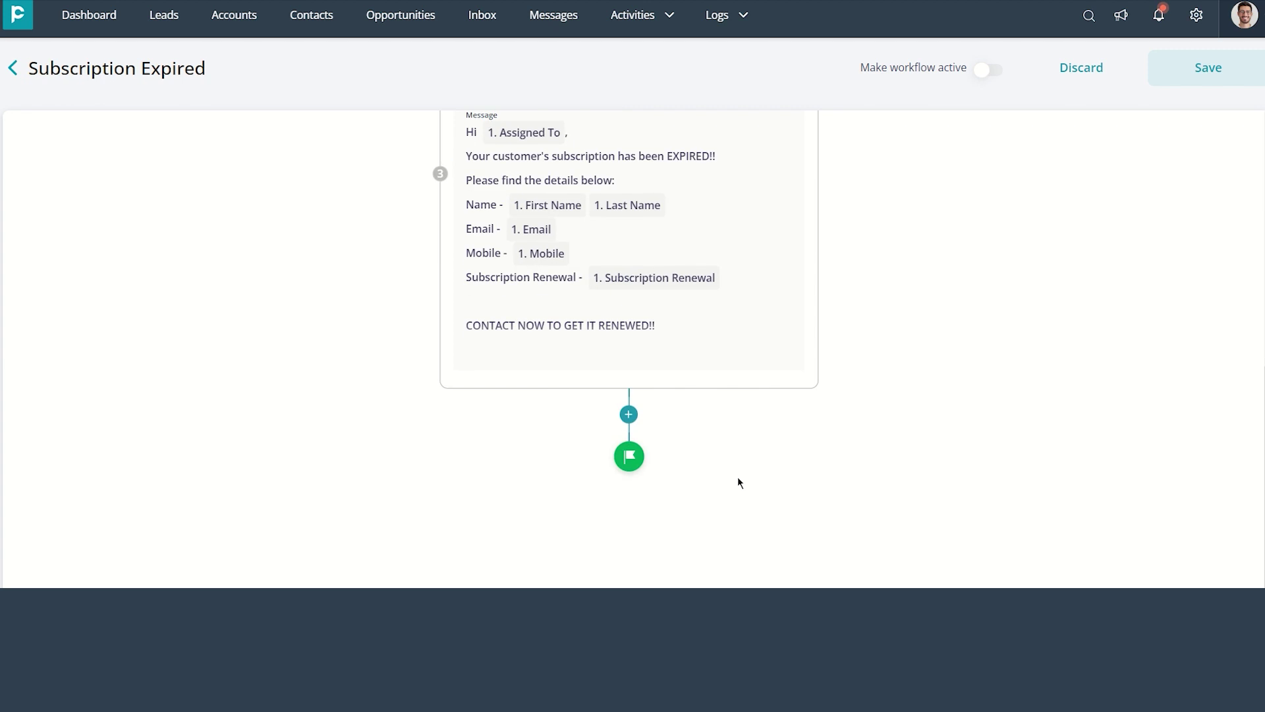
scroll(738, 475, up, 5)
scroll(737, 475, up, 2)
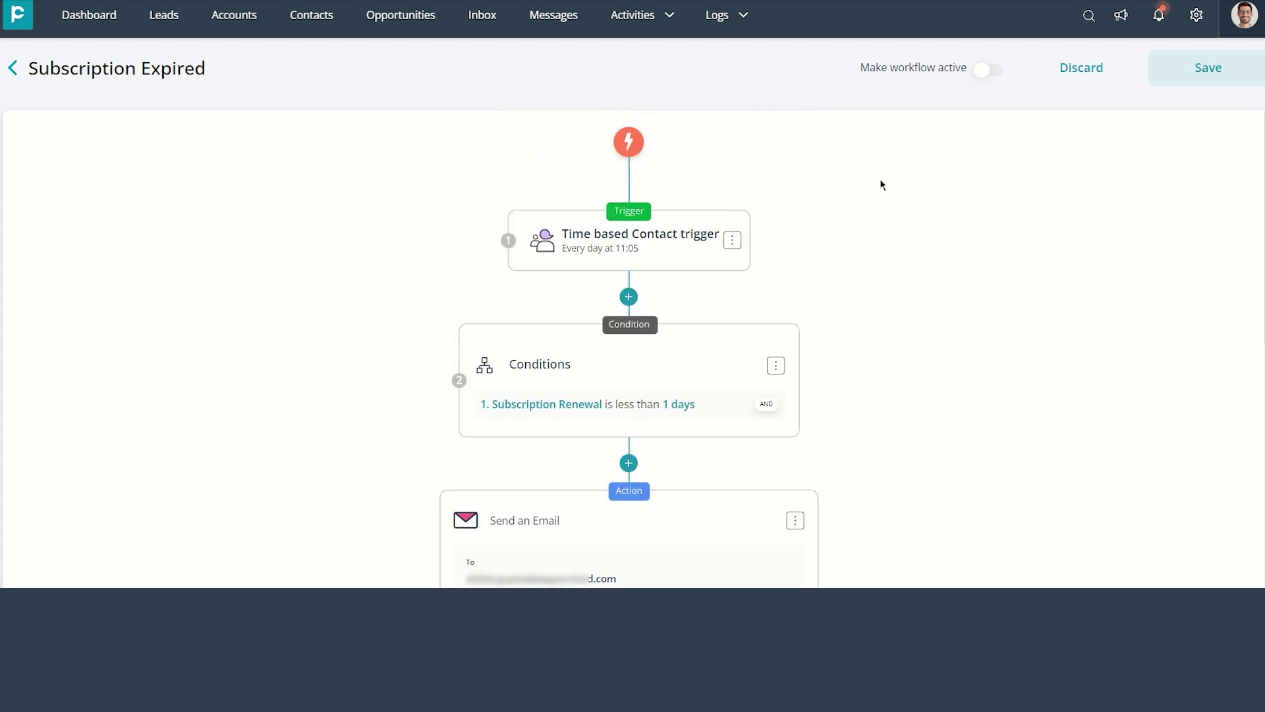
click(1219, 70)
click(983, 69)
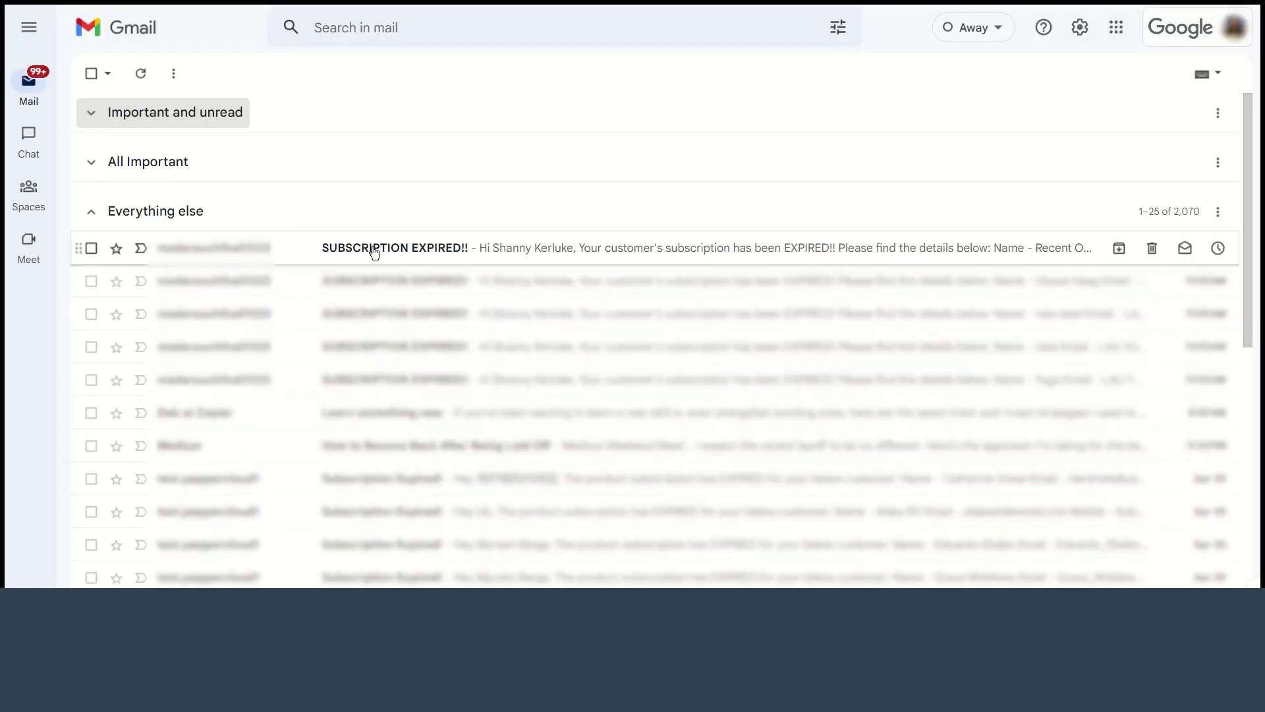
Open the 'SUBSCRIPTION EXPIRED!!' email showing the contact's details and 22/04/2023 renewal date
click(375, 250)
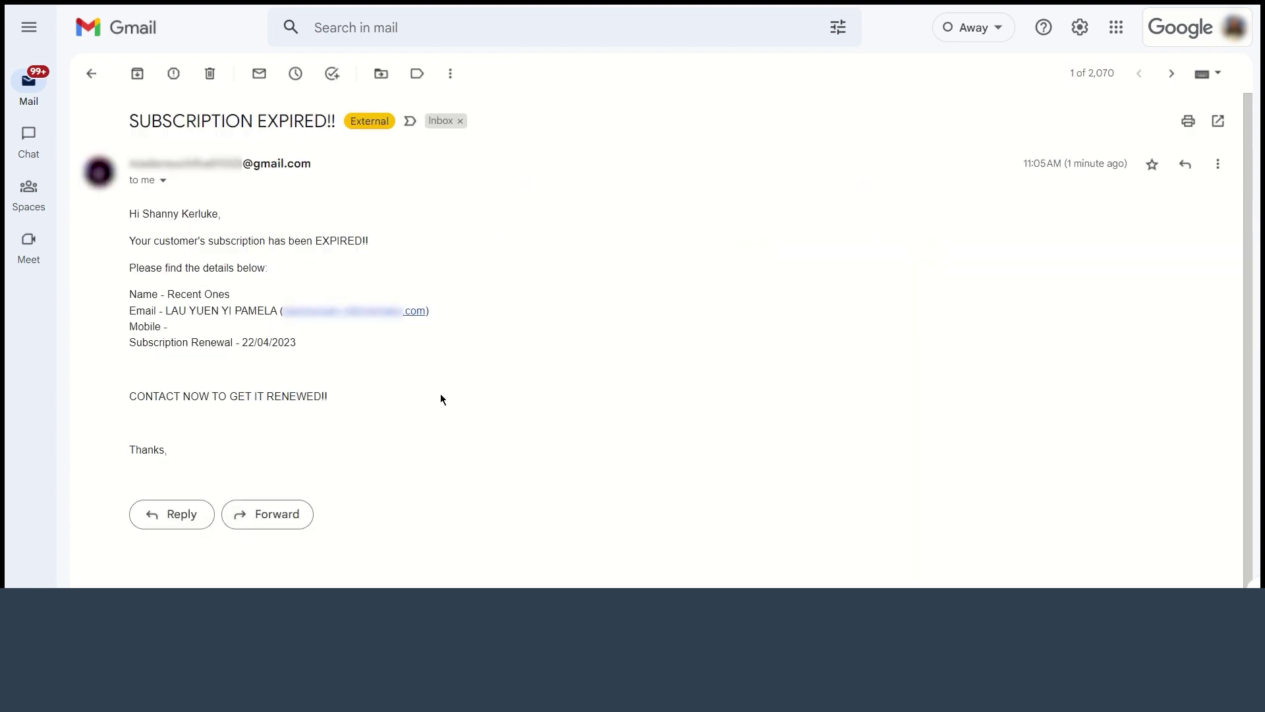